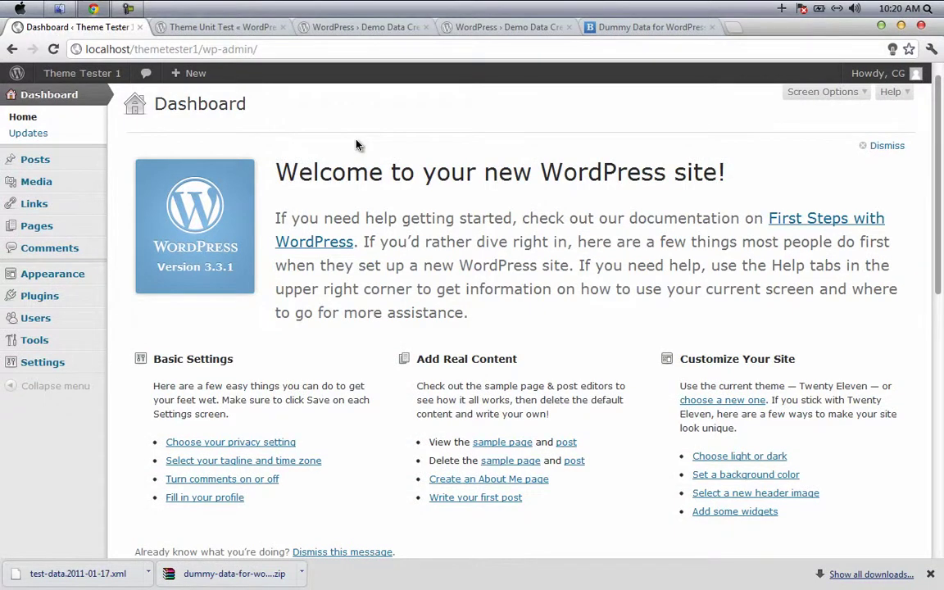
Step: Open the Theme Unit Test Codex page, glance at the Demo Data Creator tab, and scroll to Setup
{"action": "left_click", "coordinate": [240, 31]}
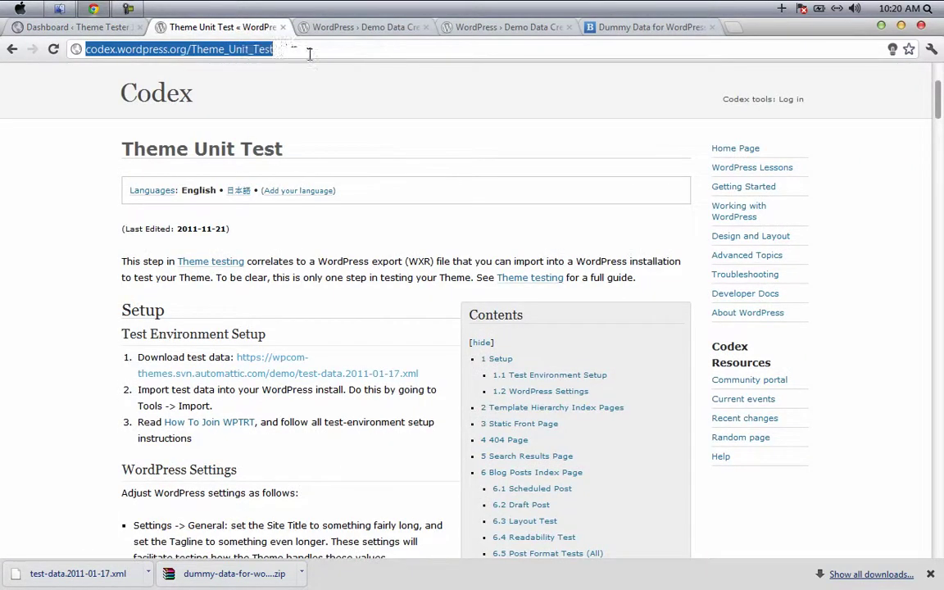
{"action": "left_click", "coordinate": [292, 26]}
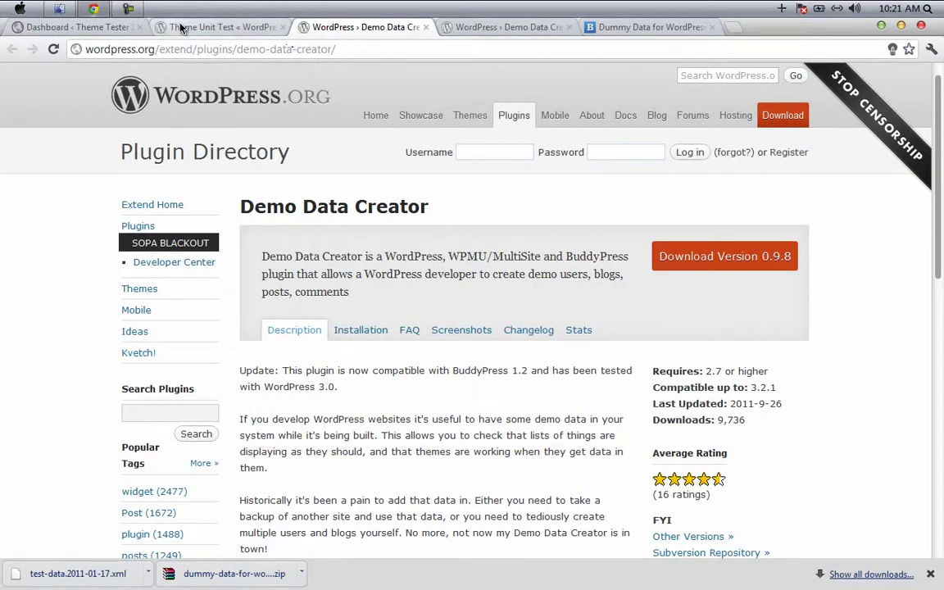
{"action": "left_click", "coordinate": [182, 29]}
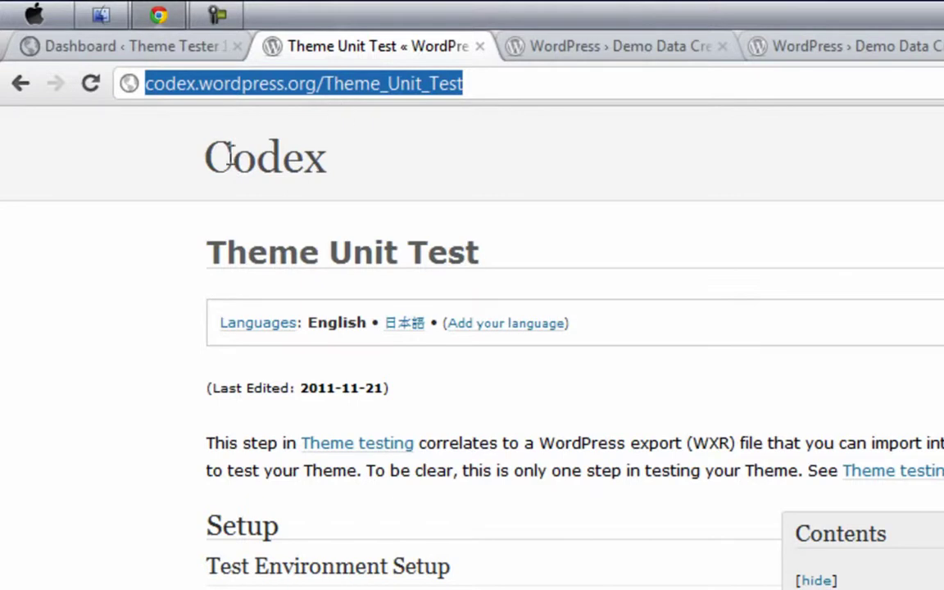
{"action": "left_click", "coordinate": [88, 237]}
{"action": "scroll", "coordinate": [62, 319], "scroll_direction": "down", "scroll_amount": 3}
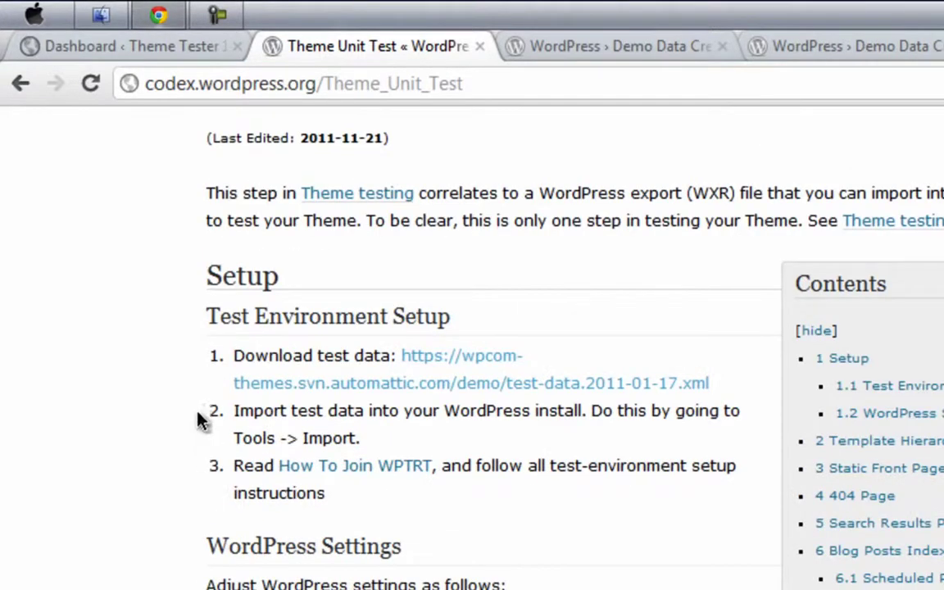
Step: View test-data.2011-01-17.xml, cancel the Save As dialog, and close the XML tab
{"action": "left_click", "coordinate": [452, 365]}
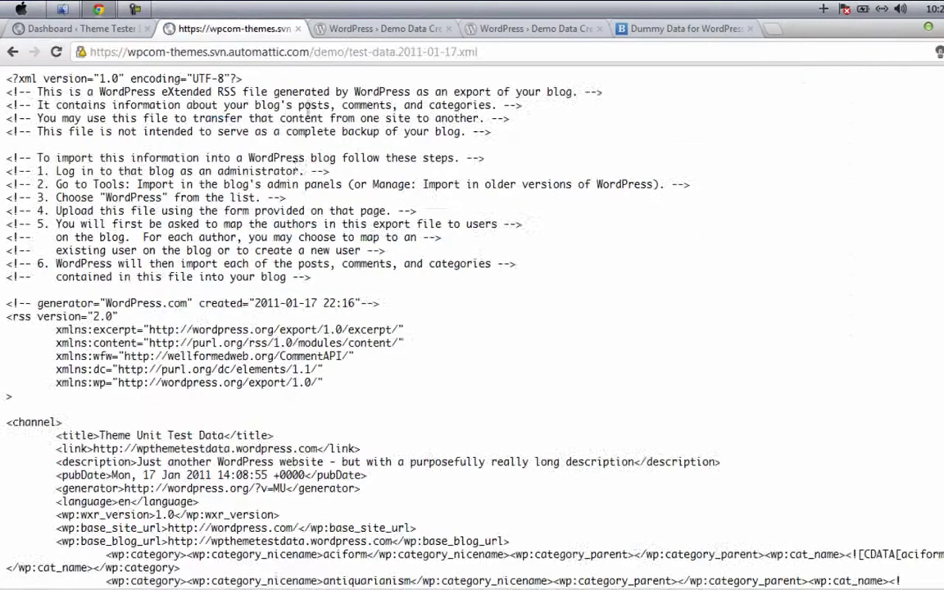
{"action": "scroll", "coordinate": [328, 246], "scroll_direction": "down", "scroll_amount": 10}
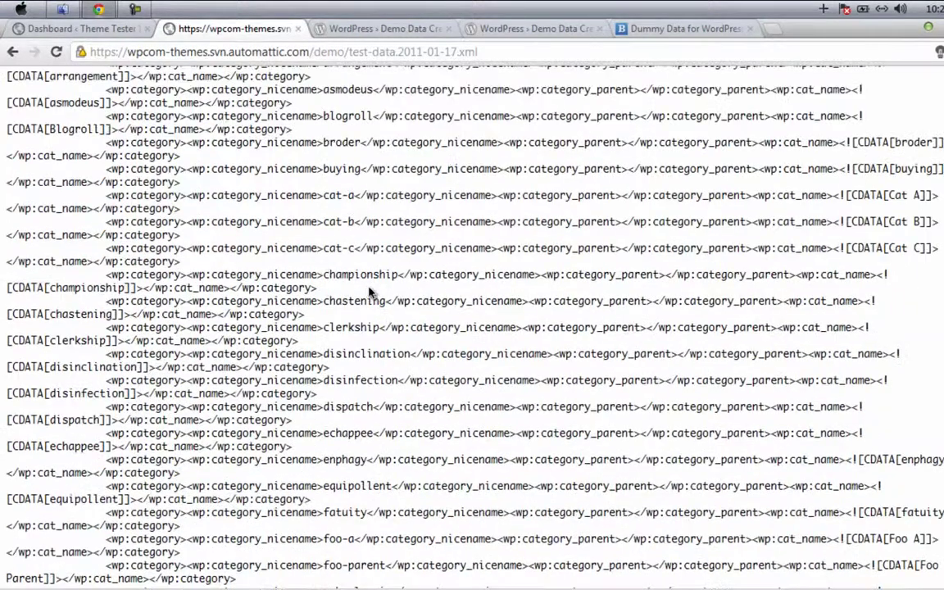
{"action": "scroll", "coordinate": [369, 292], "scroll_direction": "up", "scroll_amount": 10}
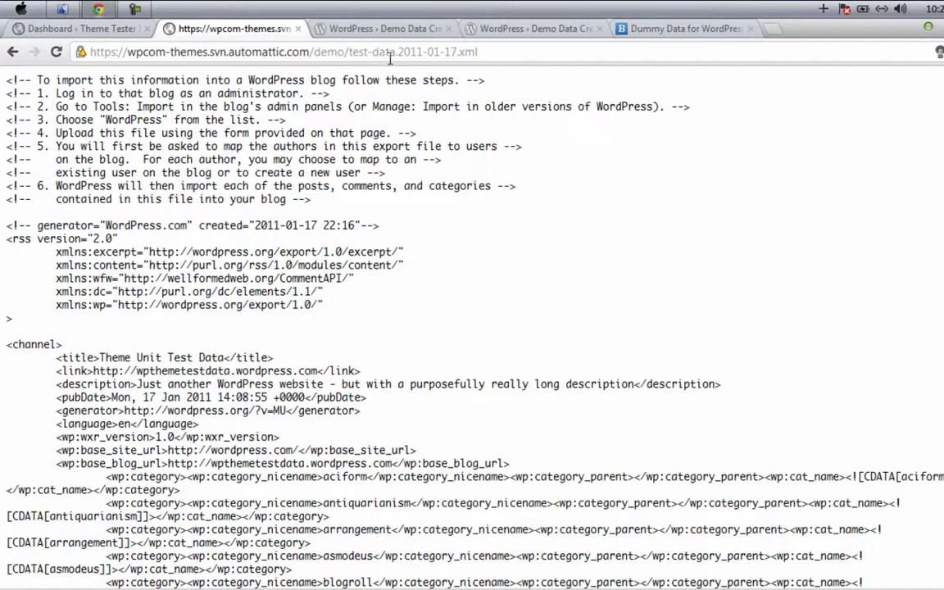
{"action": "left_click", "coordinate": [337, 58]}
{"action": "key", "text": "ctrl+s"}
{"action": "left_click", "coordinate": [446, 368]}
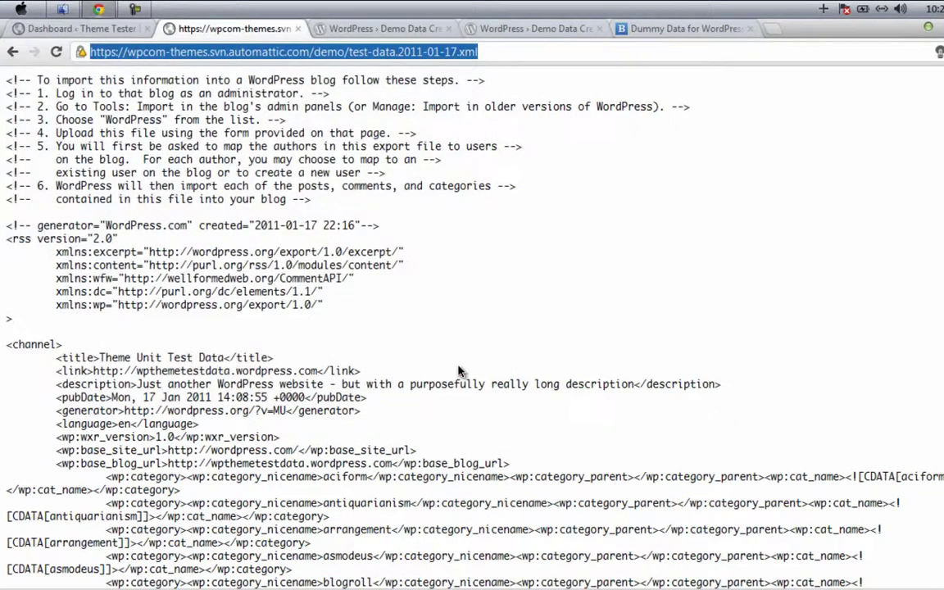
{"action": "left_click", "coordinate": [295, 82]}
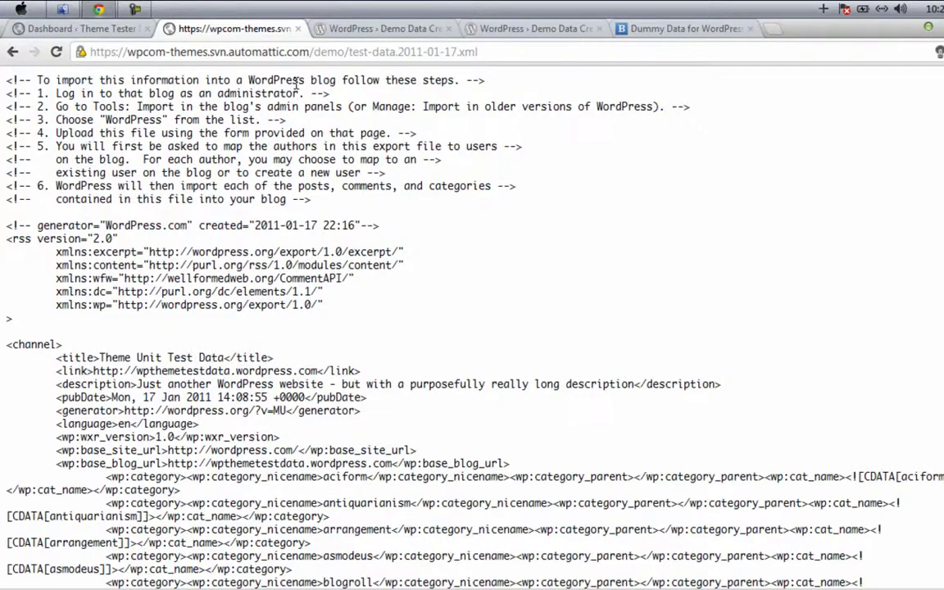
{"action": "key", "text": "super+w"}
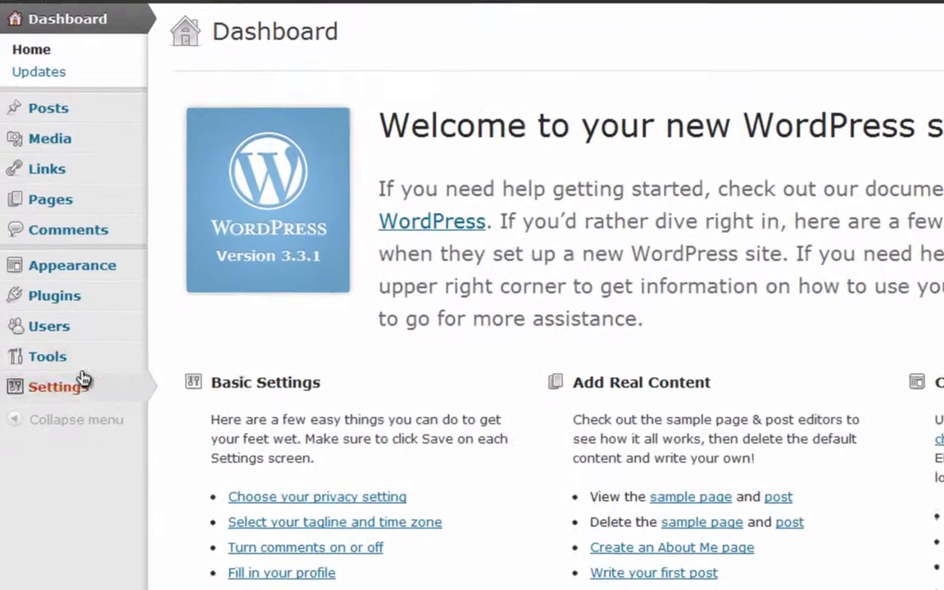
Step: Go to Tools > Import and bring up the WordPress Importer install details
{"action": "mouse_move", "coordinate": [48, 389]}
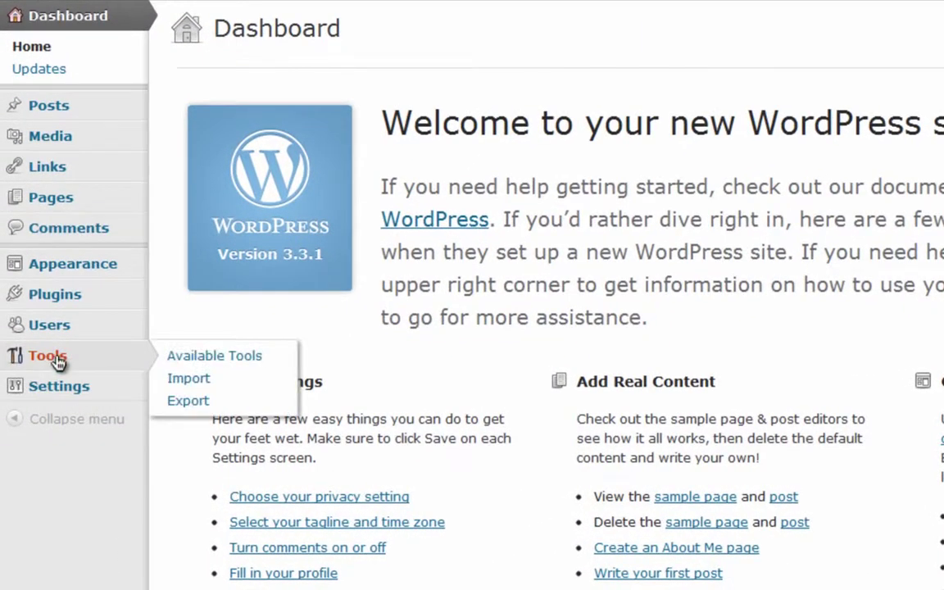
{"action": "left_click", "coordinate": [192, 378]}
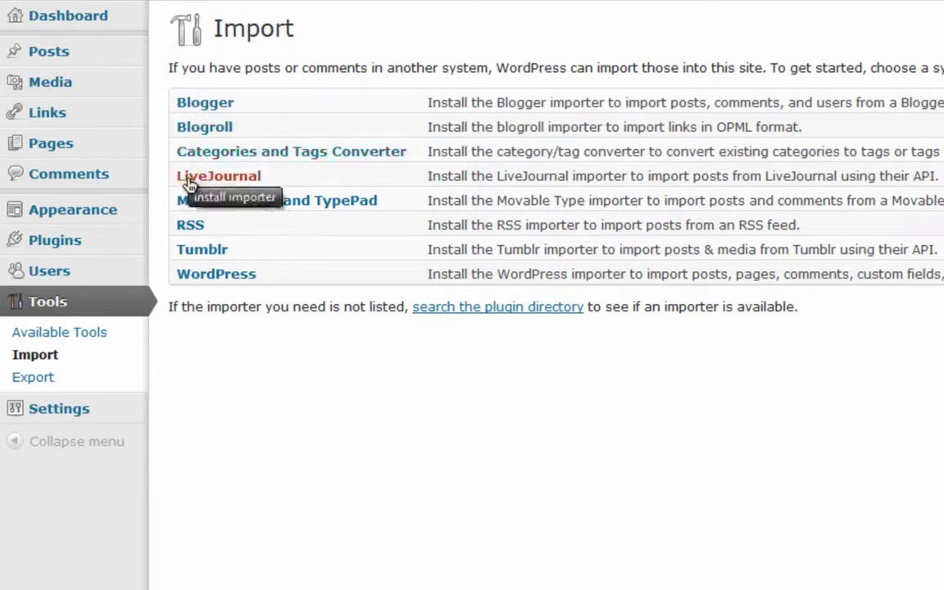
{"action": "left_click", "coordinate": [198, 274]}
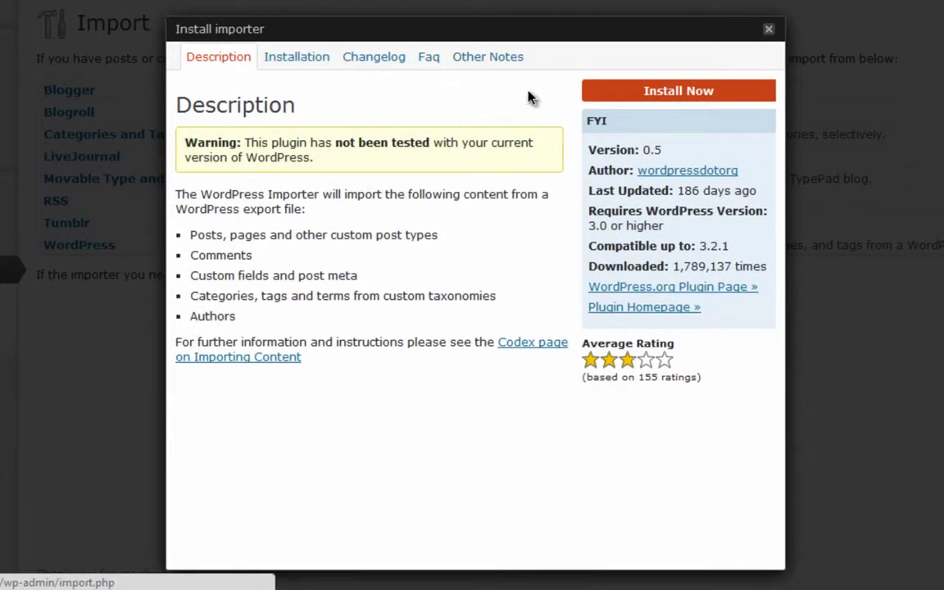
Step: Install WordPress Importer 0.5 and activate it to run the importer
{"action": "left_click", "coordinate": [656, 98]}
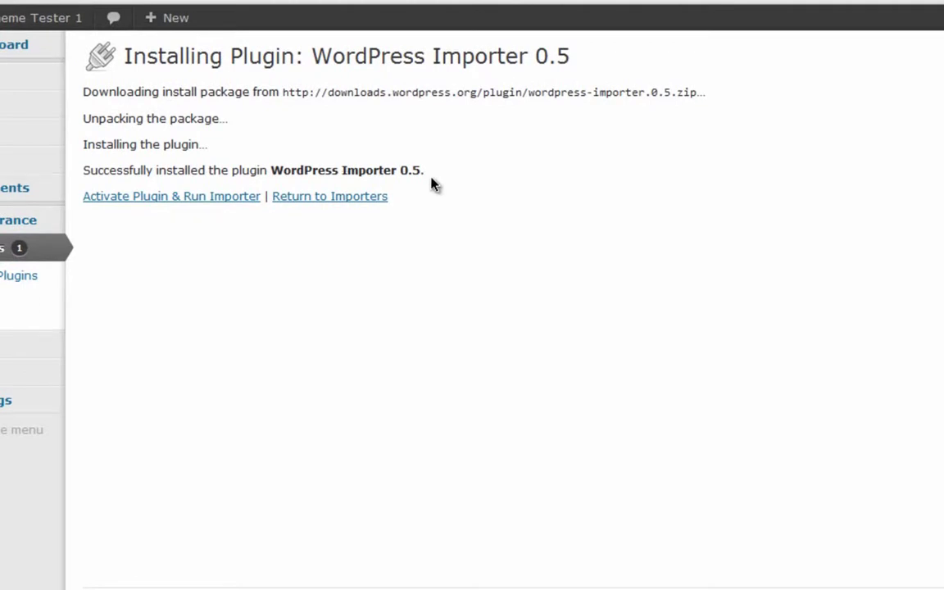
{"action": "left_click", "coordinate": [130, 204]}
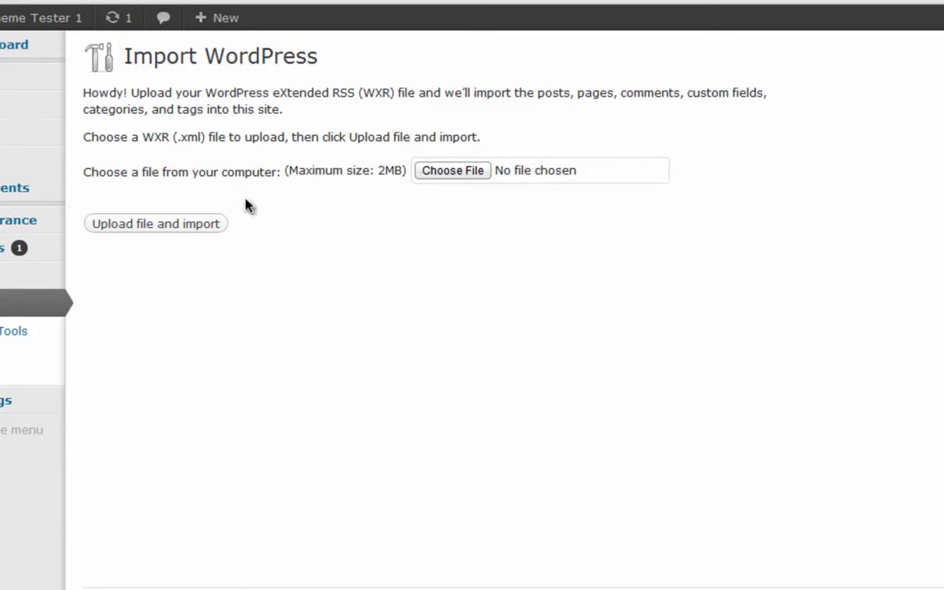
Step: Upload test-data.2011-01-17.xml and run the import with file attachments downloaded
{"action": "left_click", "coordinate": [446, 181]}
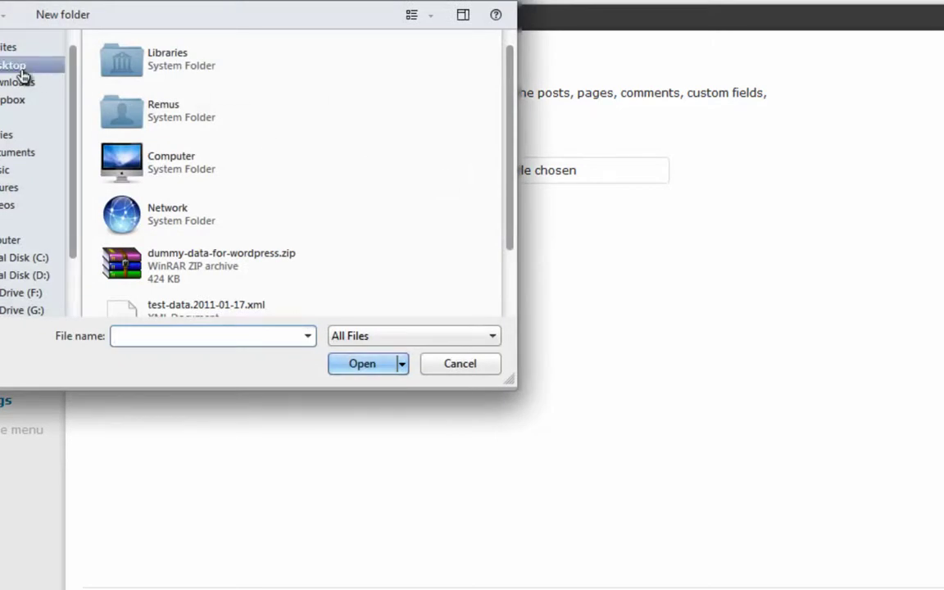
{"action": "scroll", "coordinate": [22, 76], "scroll_direction": "down", "scroll_amount": 1}
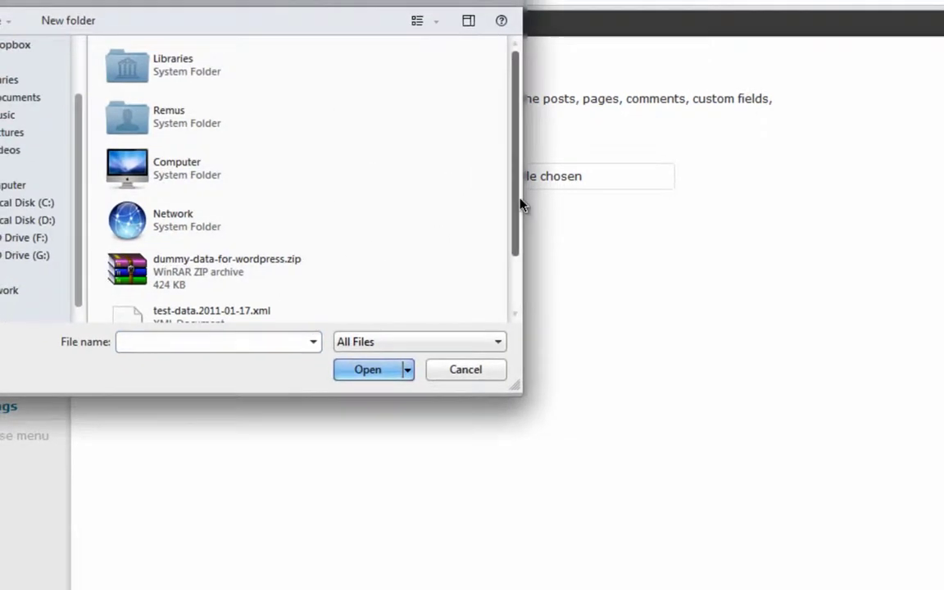
{"action": "scroll", "coordinate": [508, 250], "scroll_direction": "down", "scroll_amount": 1}
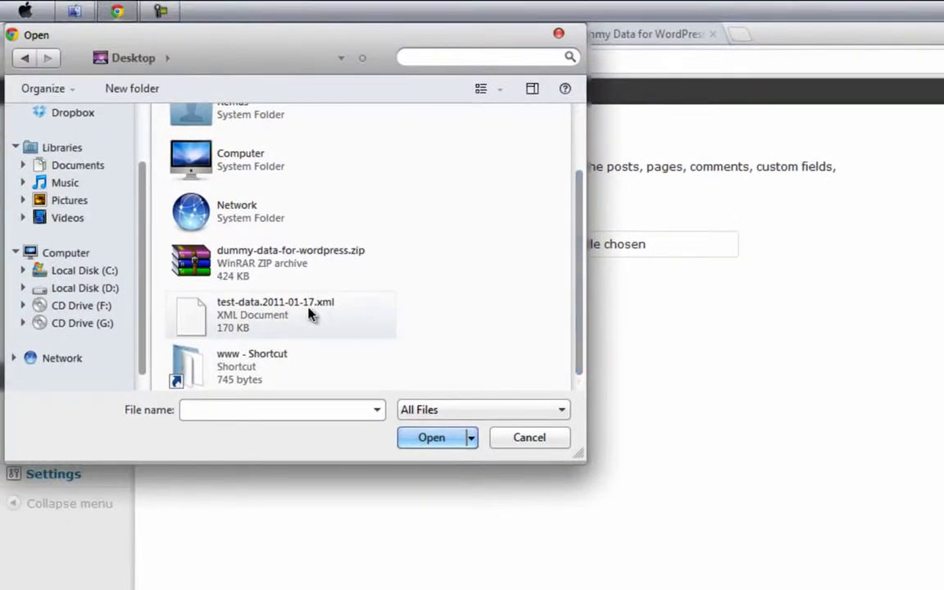
{"action": "left_click", "coordinate": [309, 314]}
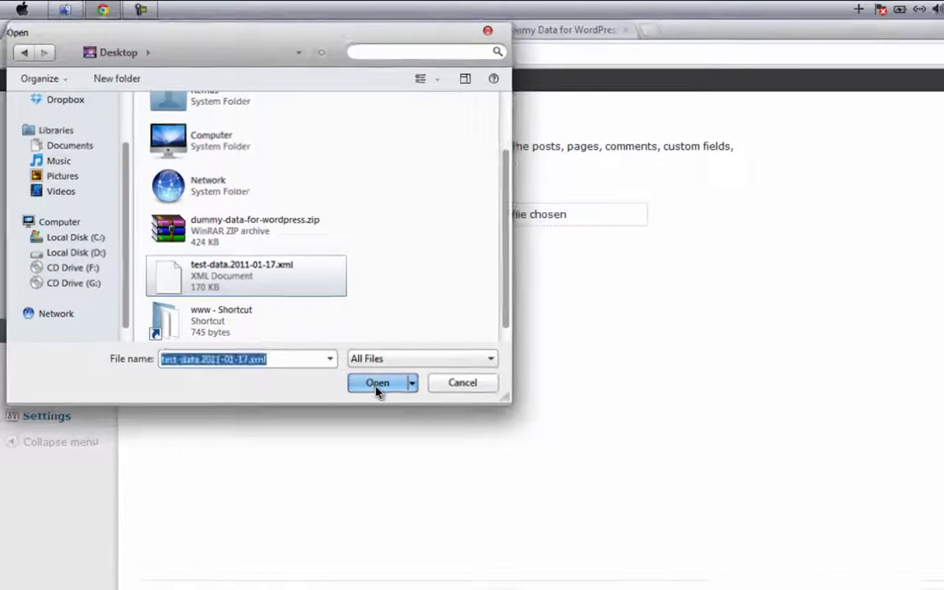
{"action": "left_click", "coordinate": [431, 437]}
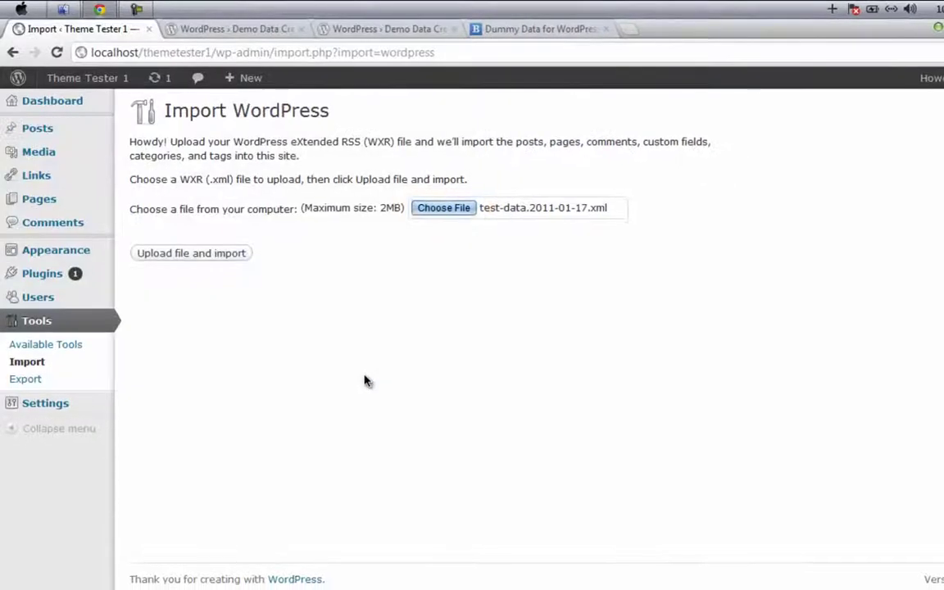
{"action": "left_click", "coordinate": [209, 254]}
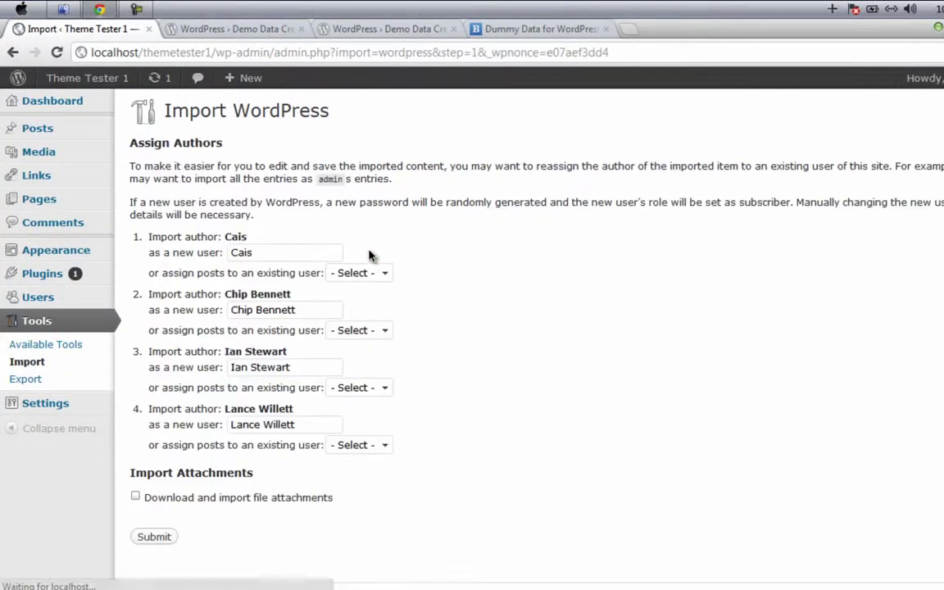
{"action": "left_click", "coordinate": [136, 499]}
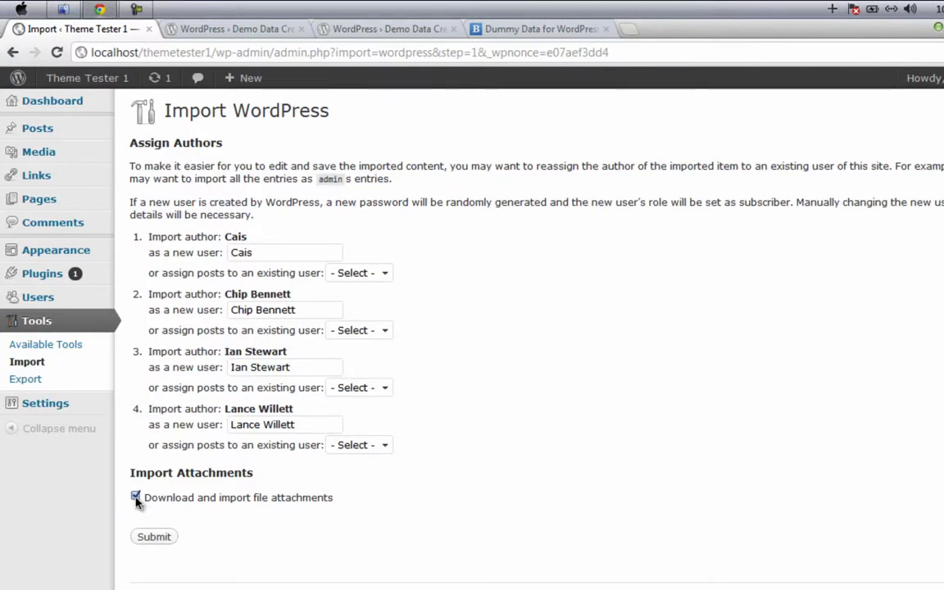
{"action": "left_click", "coordinate": [154, 537]}
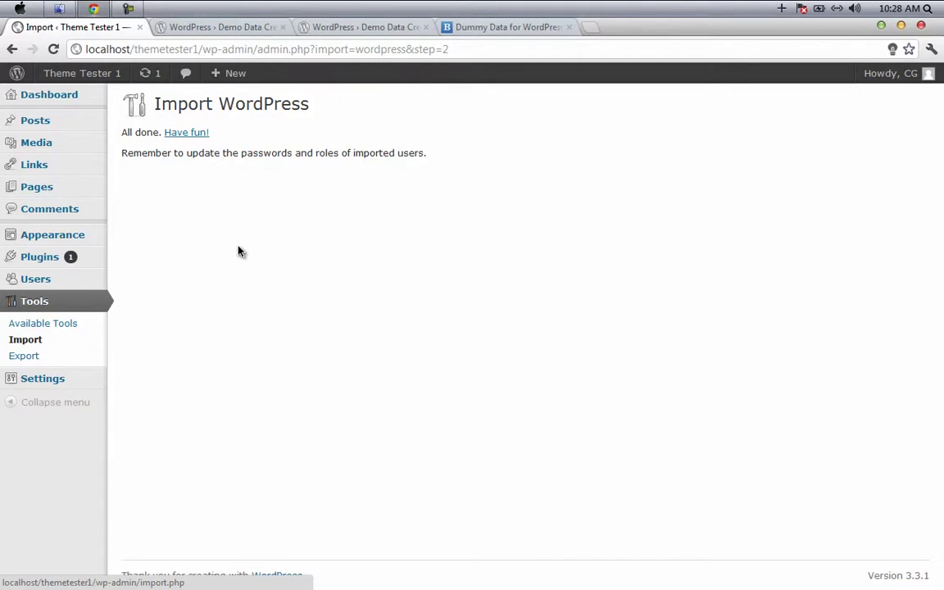
Step: Wait for the import to finish with the 'All done. Have fun!' message
{"action": "mouse_move", "coordinate": [76, 82]}
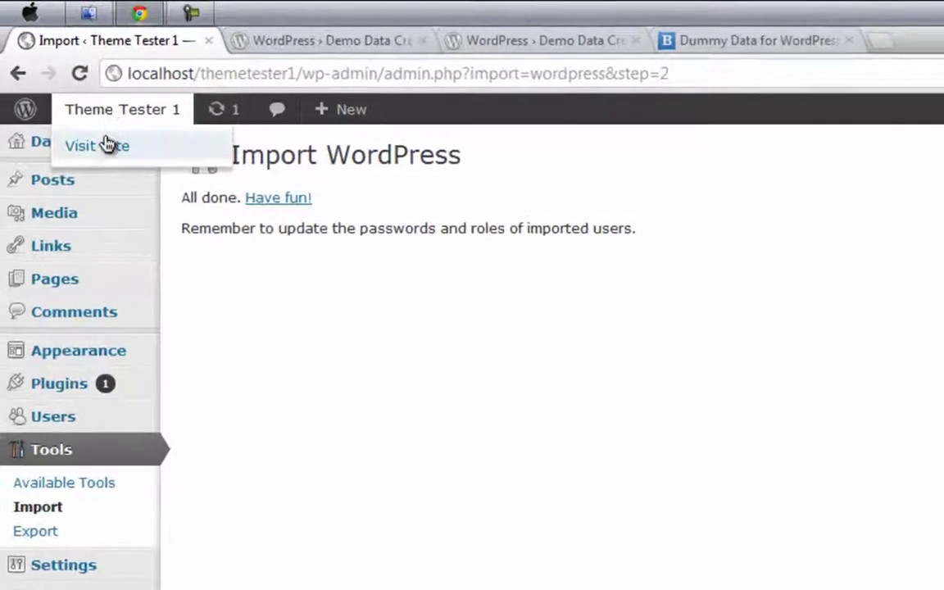
Step: Open the Theme Tester 1 site in a new tab and scroll through the imported test posts
{"action": "left_click", "coordinate": [108, 123], "text": "super"}
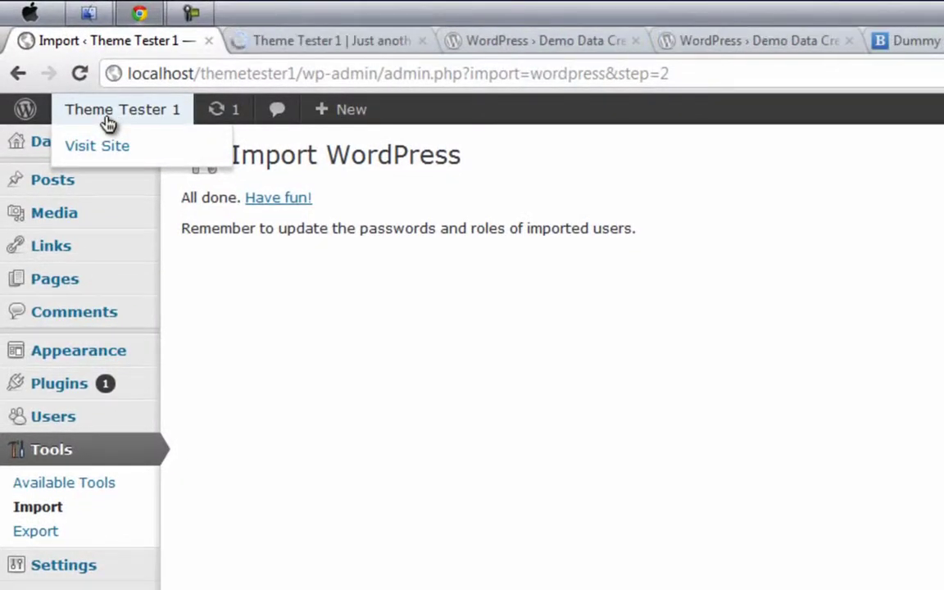
{"action": "left_click", "coordinate": [287, 40]}
{"action": "scroll", "coordinate": [82, 377], "scroll_direction": "down", "scroll_amount": 3}
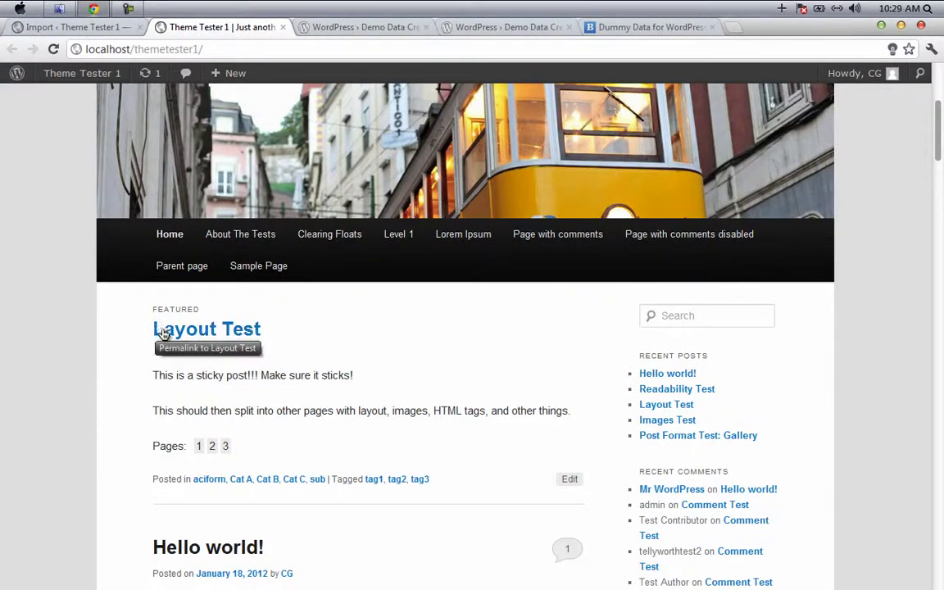
{"action": "scroll", "coordinate": [159, 311], "scroll_direction": "down", "scroll_amount": 3}
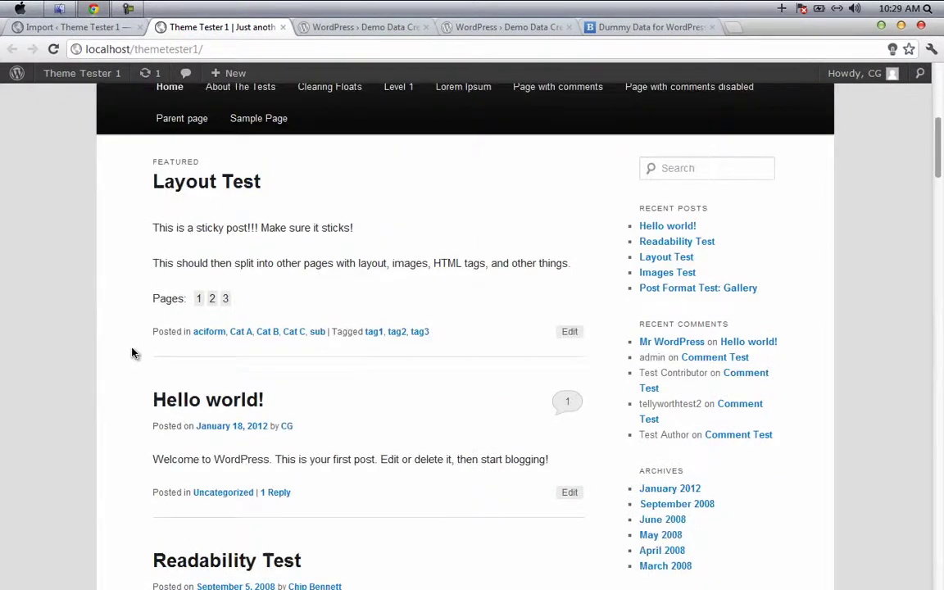
{"action": "scroll", "coordinate": [101, 428], "scroll_direction": "down", "scroll_amount": 3}
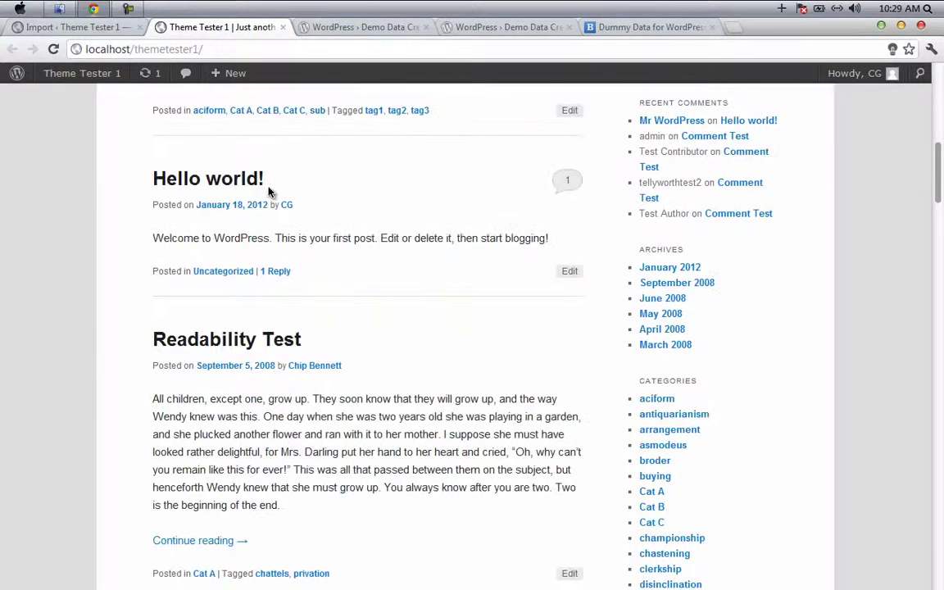
{"action": "scroll", "coordinate": [173, 400], "scroll_direction": "down", "scroll_amount": 2}
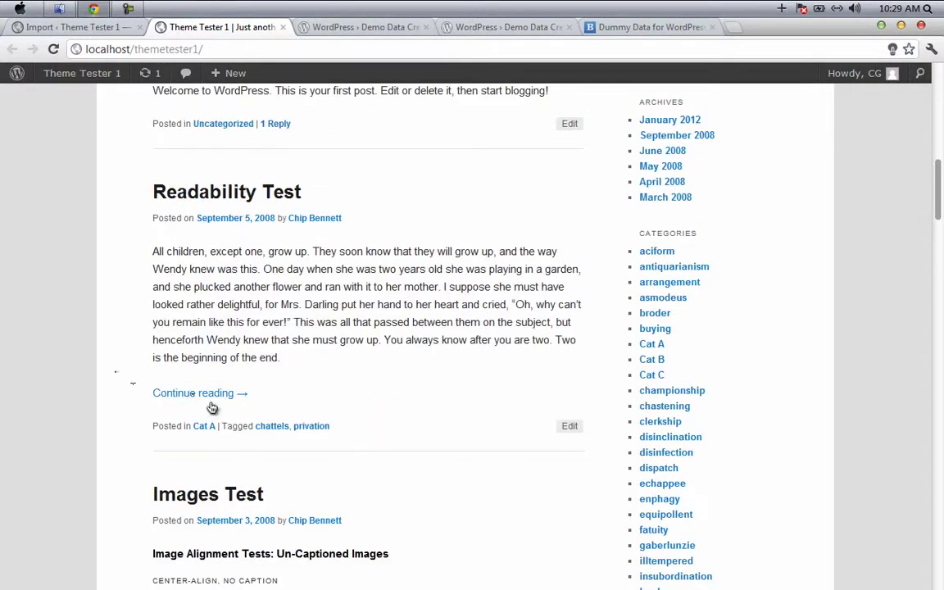
{"action": "scroll", "coordinate": [211, 394], "scroll_direction": "down", "scroll_amount": 1}
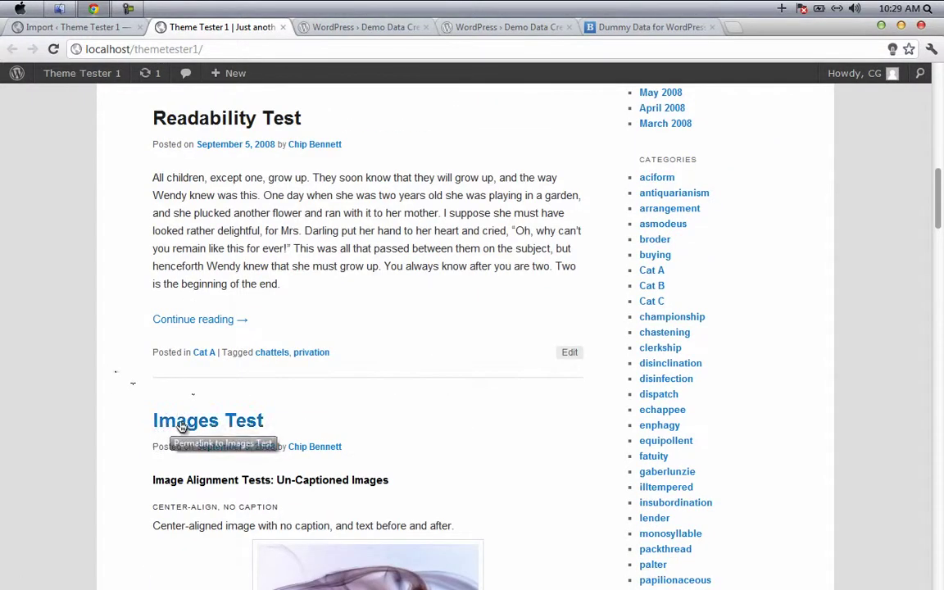
{"action": "scroll", "coordinate": [94, 353], "scroll_direction": "down", "scroll_amount": 2}
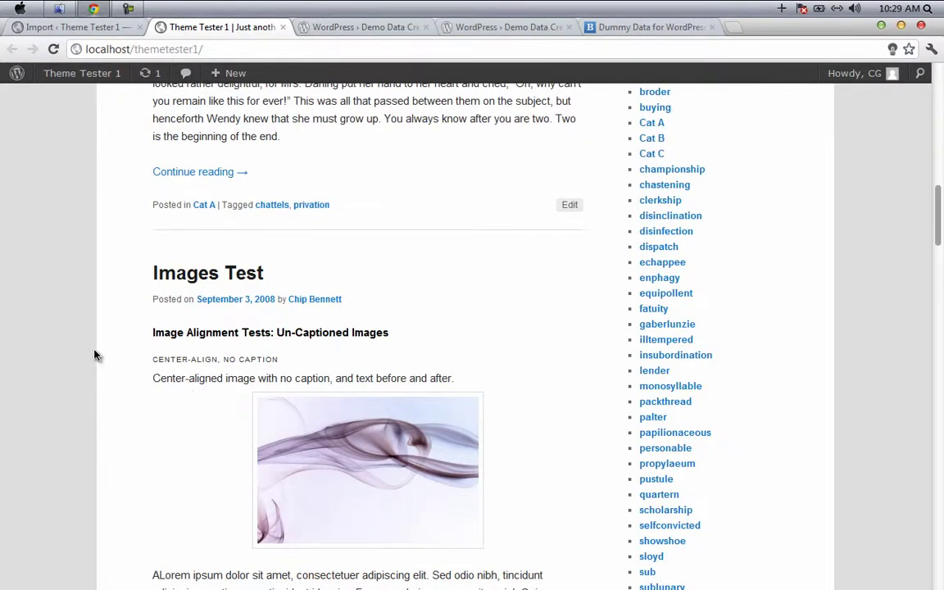
{"action": "scroll", "coordinate": [95, 358], "scroll_direction": "down", "scroll_amount": 3}
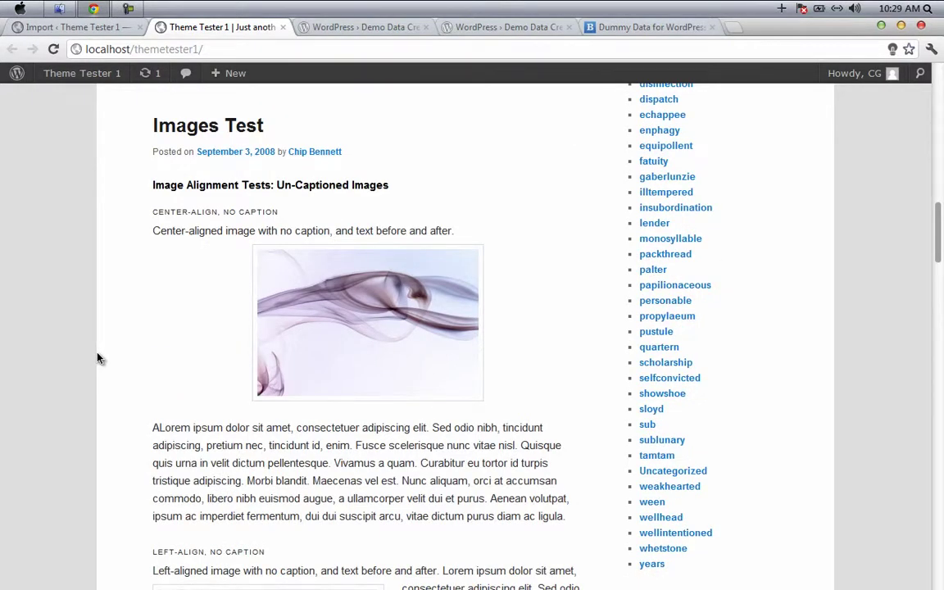
{"action": "scroll", "coordinate": [97, 361], "scroll_direction": "down", "scroll_amount": 10}
{"action": "scroll", "coordinate": [95, 368], "scroll_direction": "up", "scroll_amount": 15}
{"action": "scroll", "coordinate": [711, 436], "scroll_direction": "down", "scroll_amount": 2}
{"action": "scroll", "coordinate": [575, 292], "scroll_direction": "up", "scroll_amount": 5}
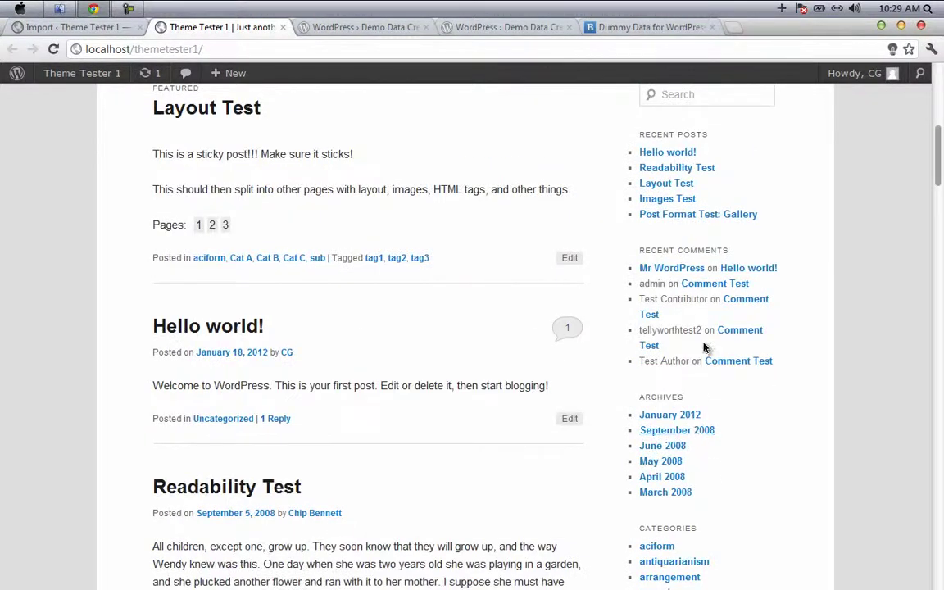
{"action": "scroll", "coordinate": [705, 329], "scroll_direction": "up", "scroll_amount": 1}
{"action": "scroll", "coordinate": [695, 328], "scroll_direction": "down", "scroll_amount": 15}
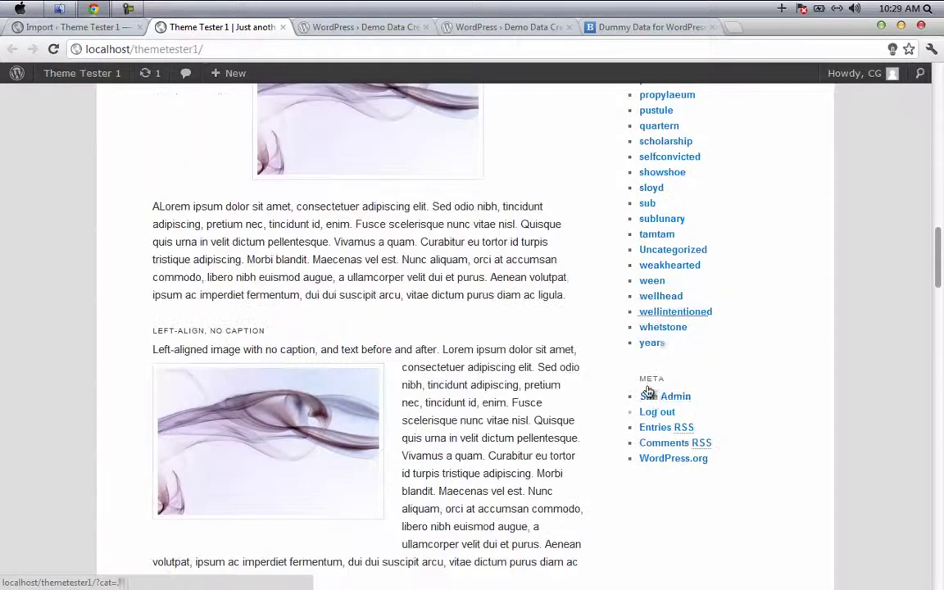
{"action": "scroll", "coordinate": [672, 390], "scroll_direction": "up", "scroll_amount": 12}
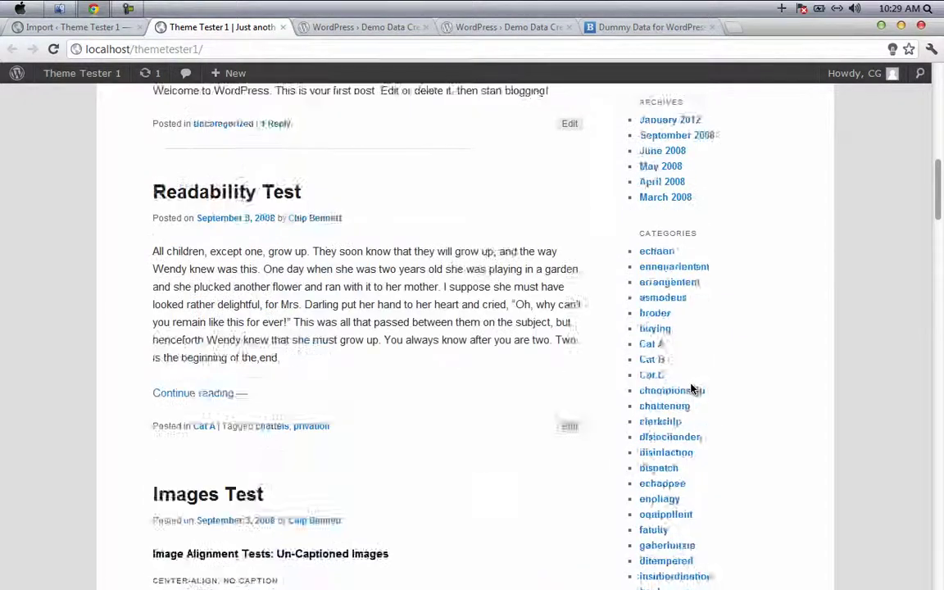
{"action": "scroll", "coordinate": [691, 390], "scroll_direction": "up", "scroll_amount": 2}
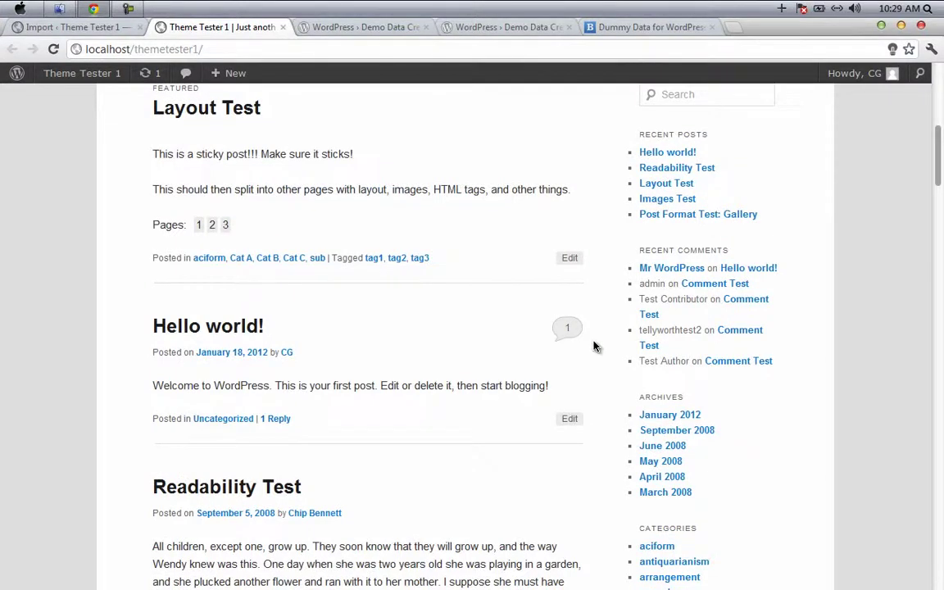
{"action": "scroll", "coordinate": [595, 345], "scroll_direction": "up", "scroll_amount": 5}
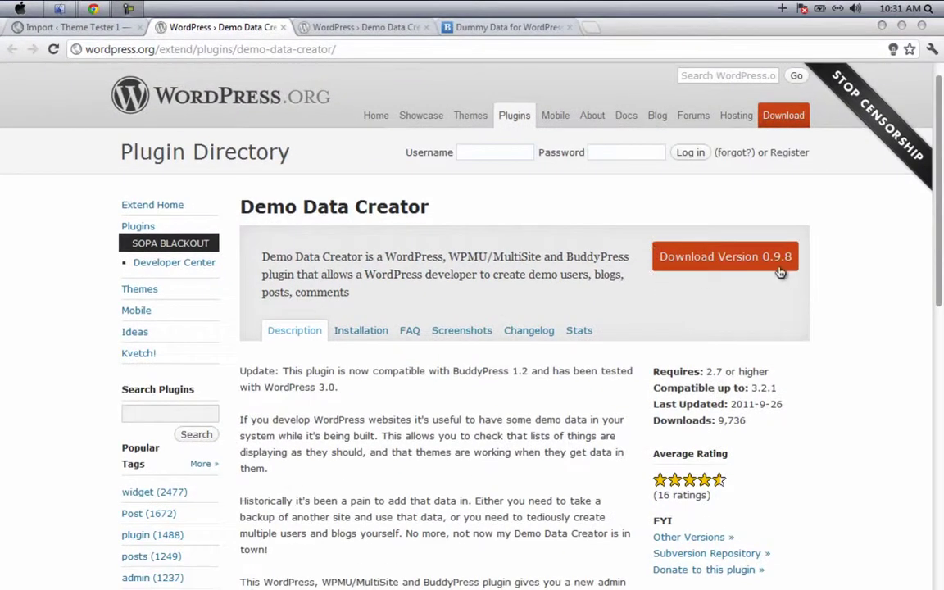
Step: Start downloading the Demo Data Creator 0.9.8 zip, then cancel the duplicate save
{"action": "left_click", "coordinate": [769, 262]}
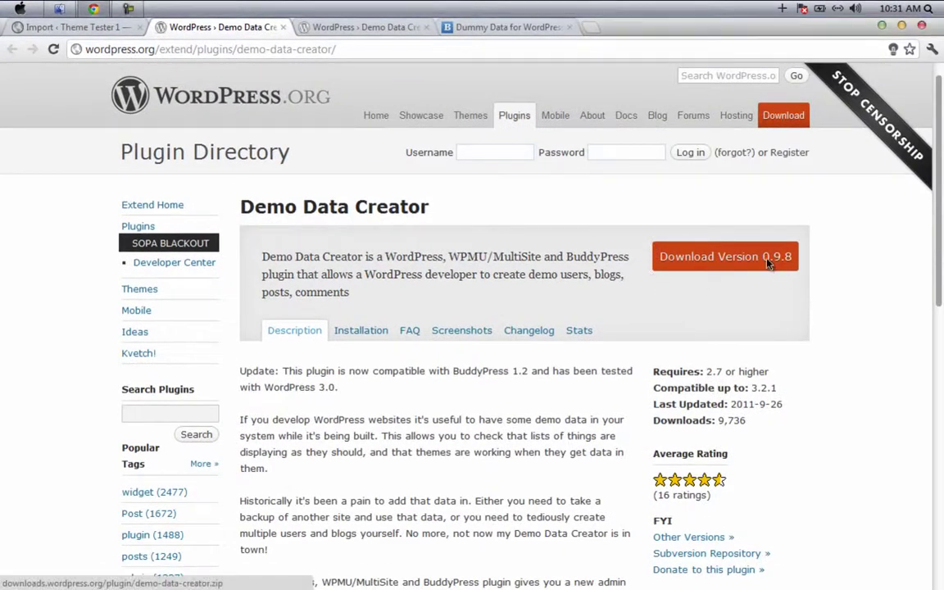
{"action": "left_click", "coordinate": [769, 262]}
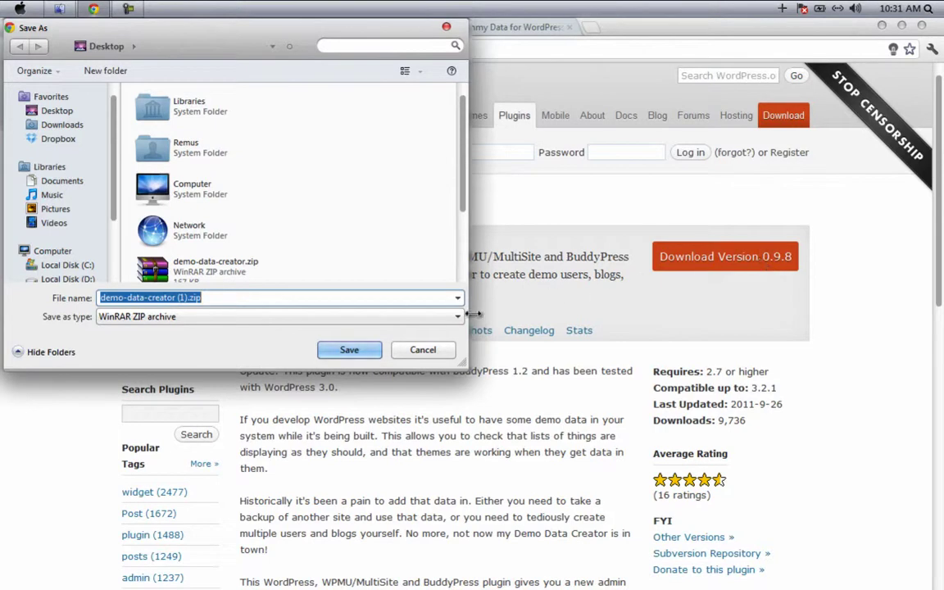
{"action": "left_click", "coordinate": [447, 351]}
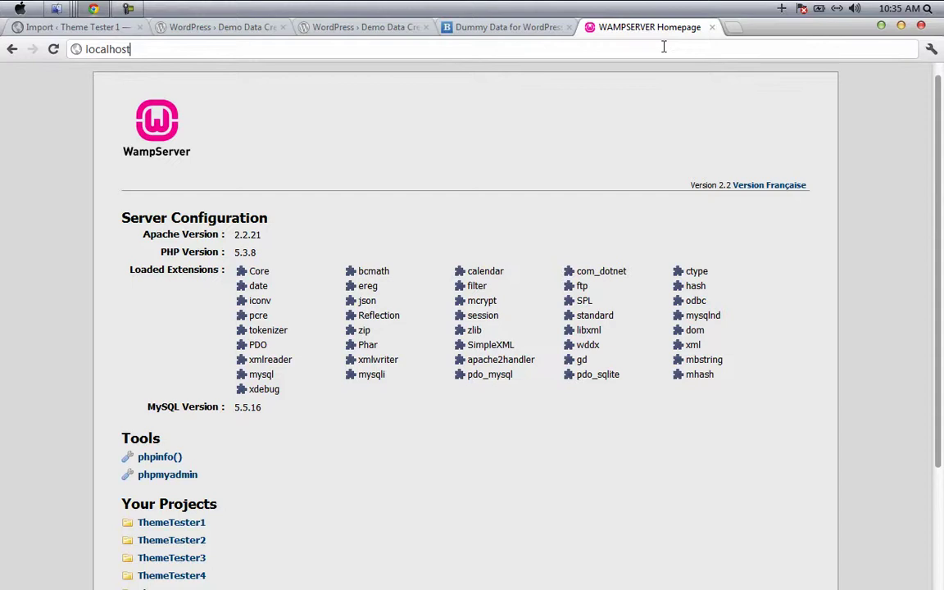
Step: Open localhost/themetester2 and log in to its admin with the account username and password
{"action": "type", "text": "/theme"}
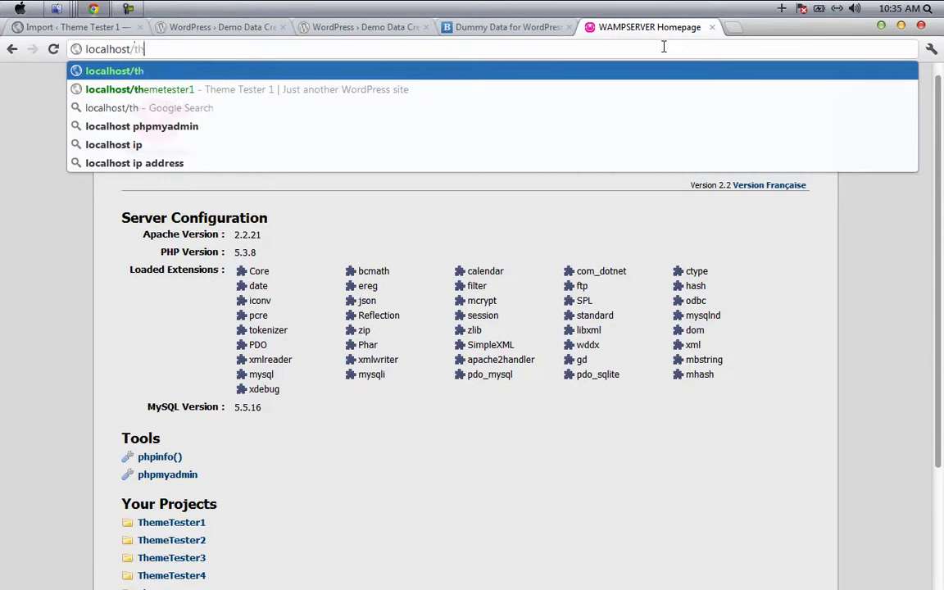
{"action": "type", "text": "test"}
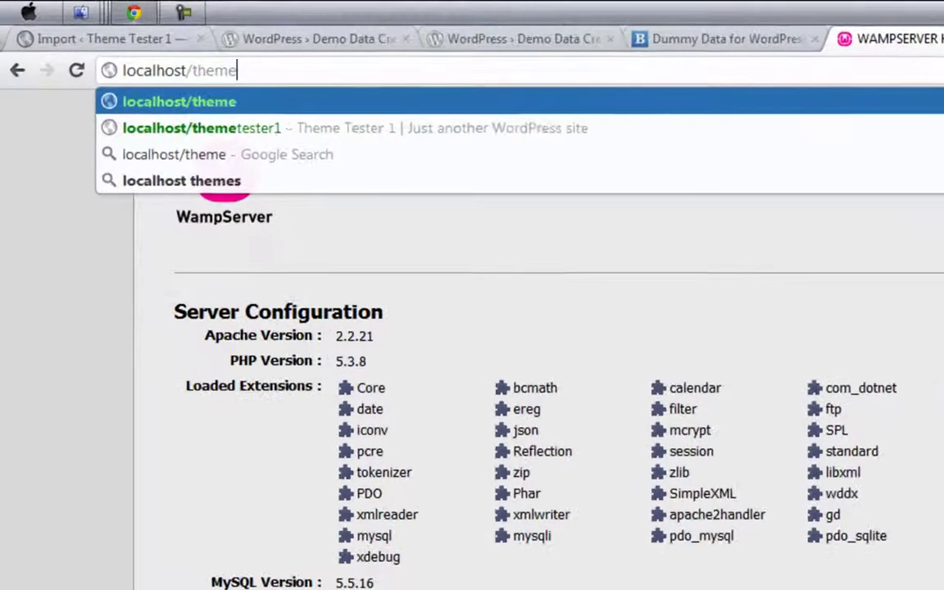
{"action": "type", "text": "er2"}
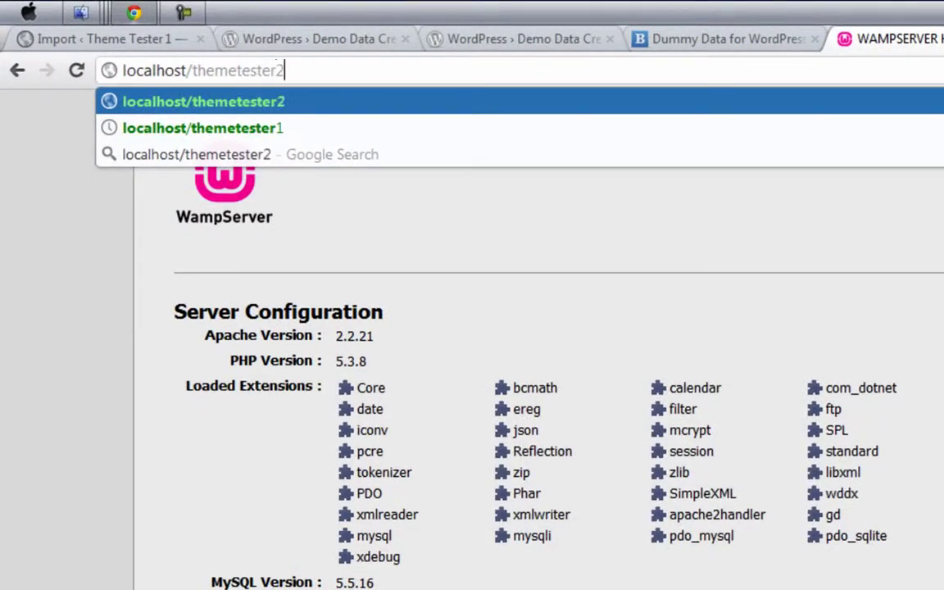
{"action": "key", "text": "Return"}
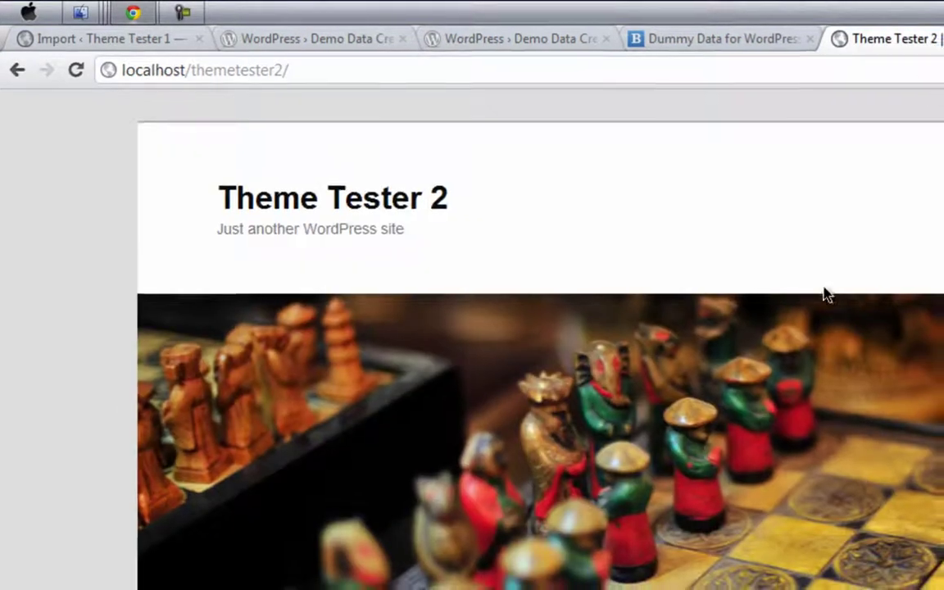
{"action": "scroll", "coordinate": [807, 289], "scroll_direction": "down", "scroll_amount": 5}
{"action": "left_click", "coordinate": [731, 487]}
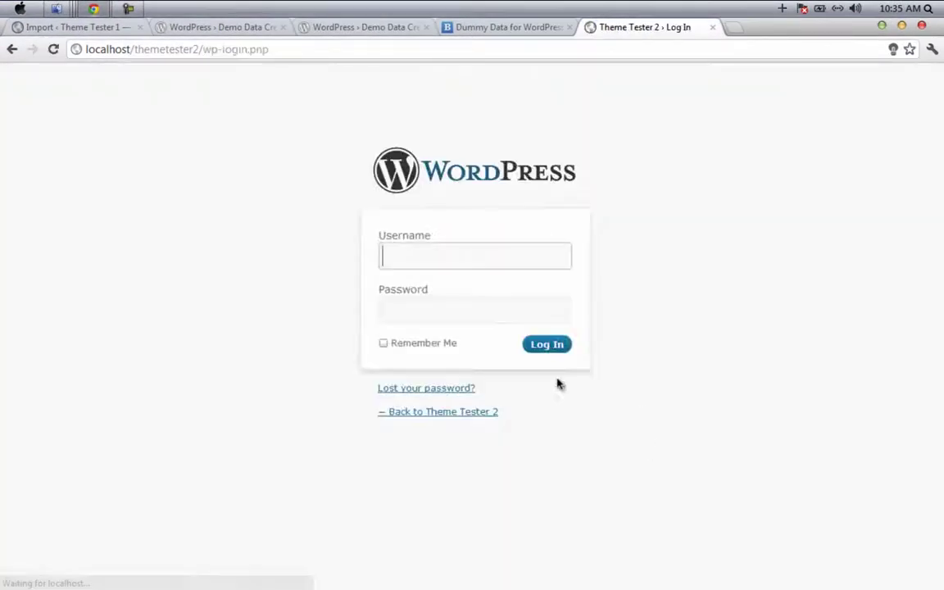
{"action": "type", "text": "CG"}
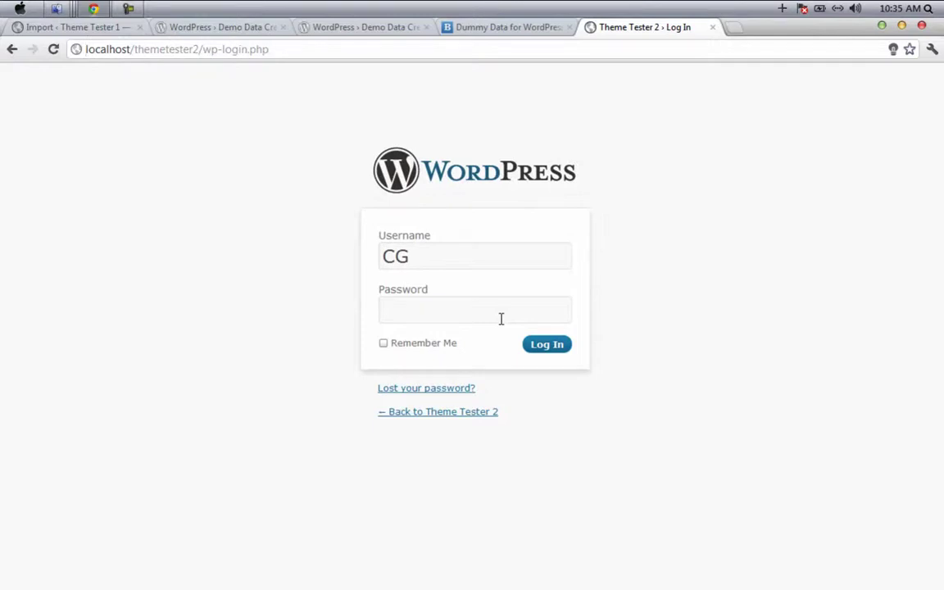
{"action": "left_click", "coordinate": [501, 319]}
{"action": "type", "text": "a"}
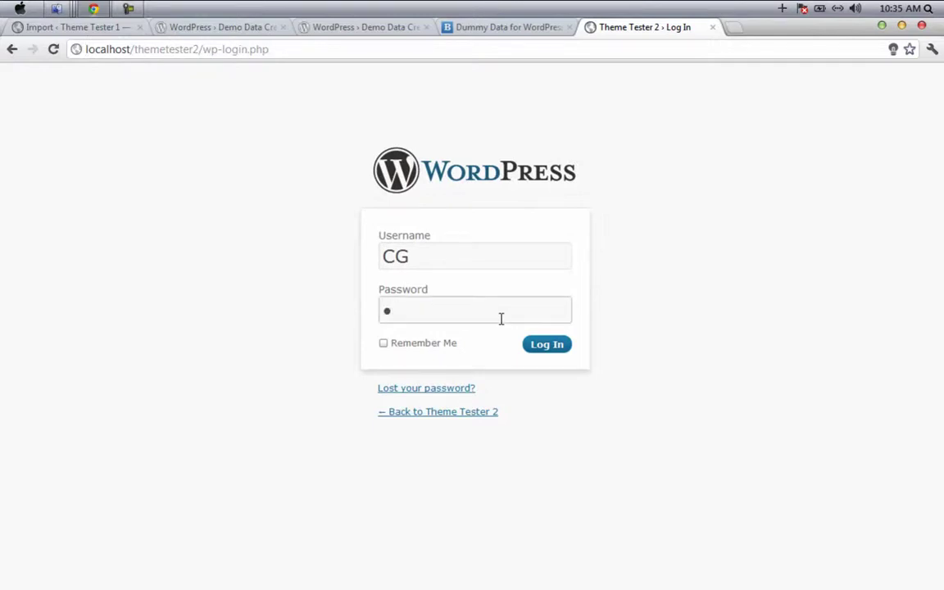
{"action": "type", "text": "a"}
{"action": "key", "text": "Return"}
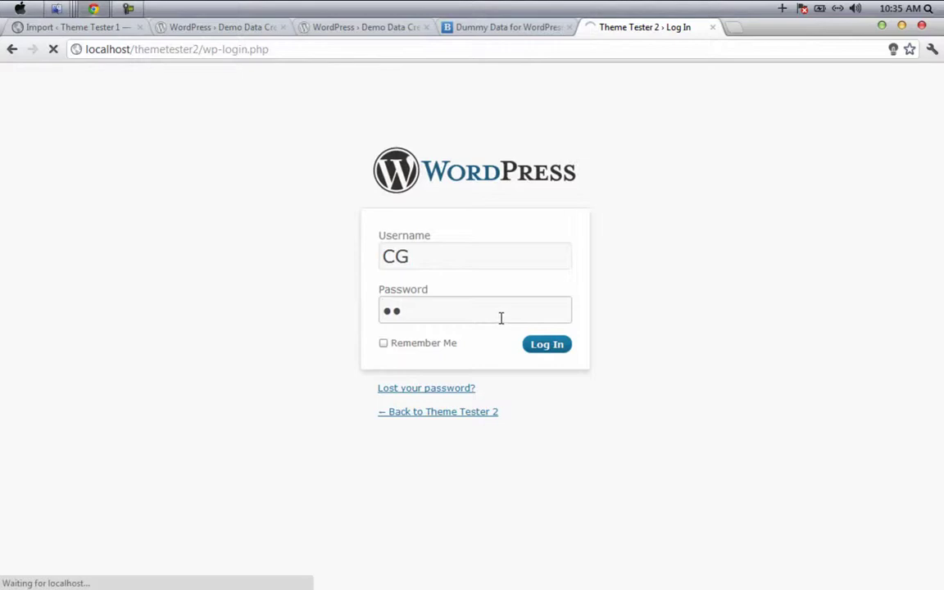
{"action": "mouse_move", "coordinate": [31, 229]}
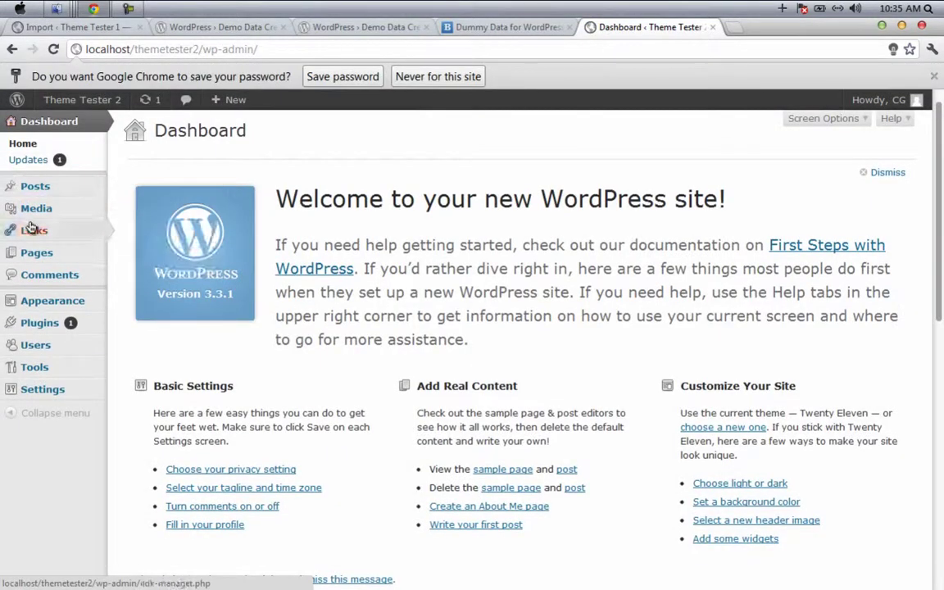
Step: Upload demo-data-creator.zip from the Desktop via Plugins > Add New, install and activate it
{"action": "left_click", "coordinate": [43, 328]}
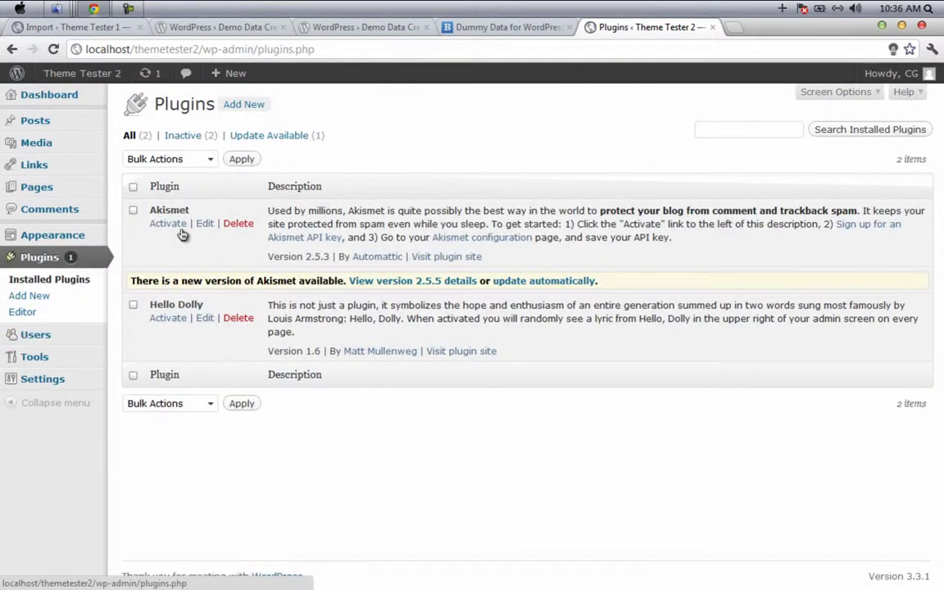
{"action": "left_click", "coordinate": [239, 108]}
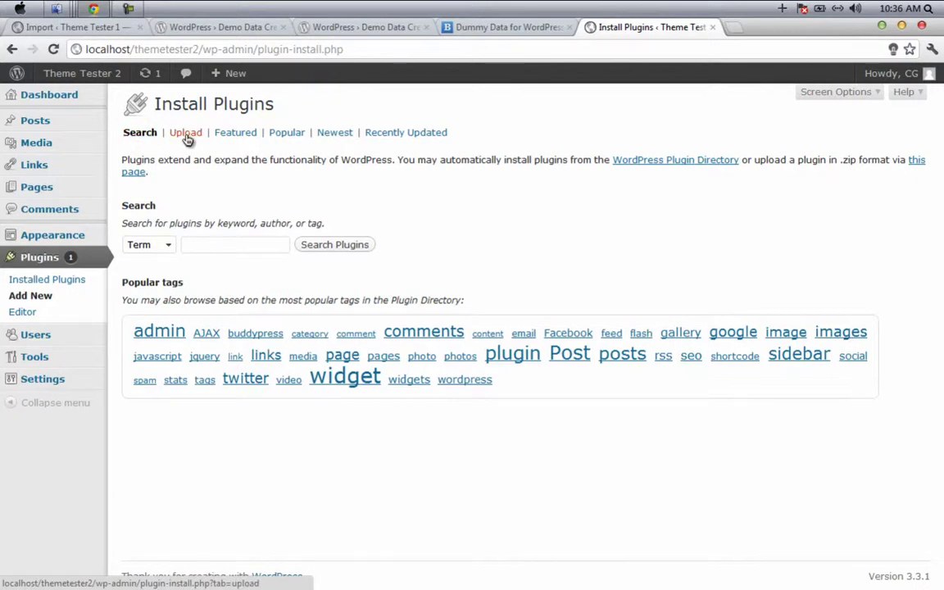
{"action": "left_click", "coordinate": [186, 133]}
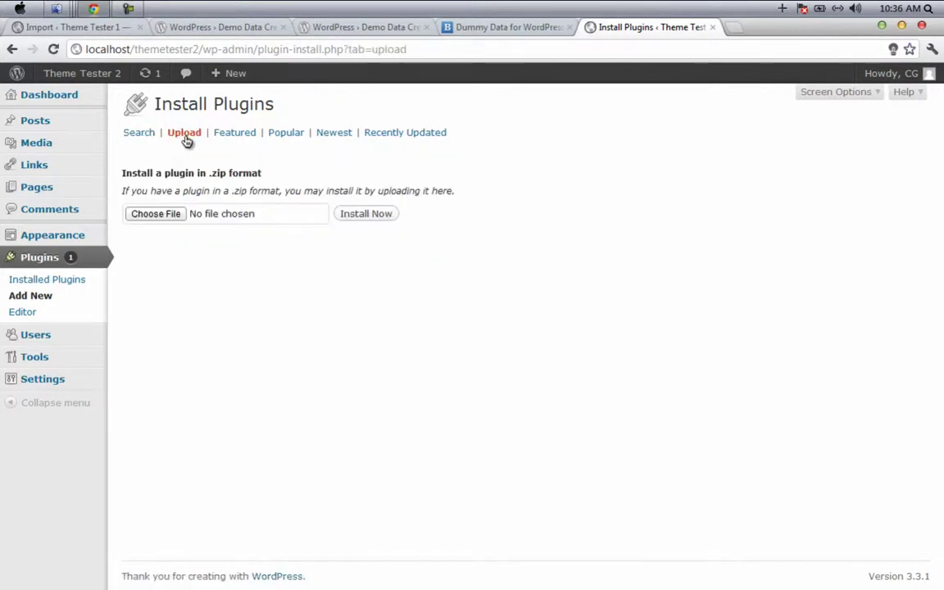
{"action": "left_click", "coordinate": [156, 218]}
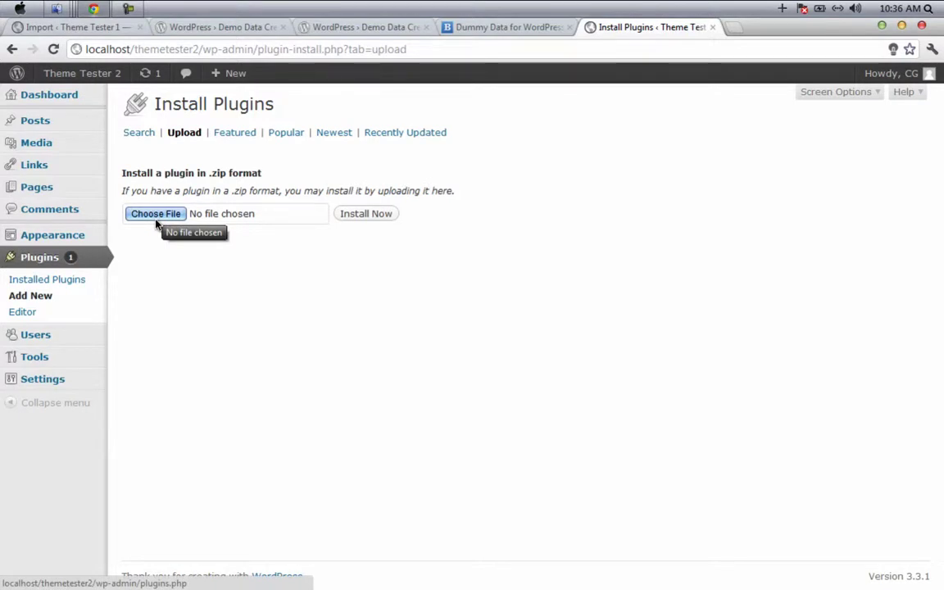
{"action": "left_click", "coordinate": [161, 219]}
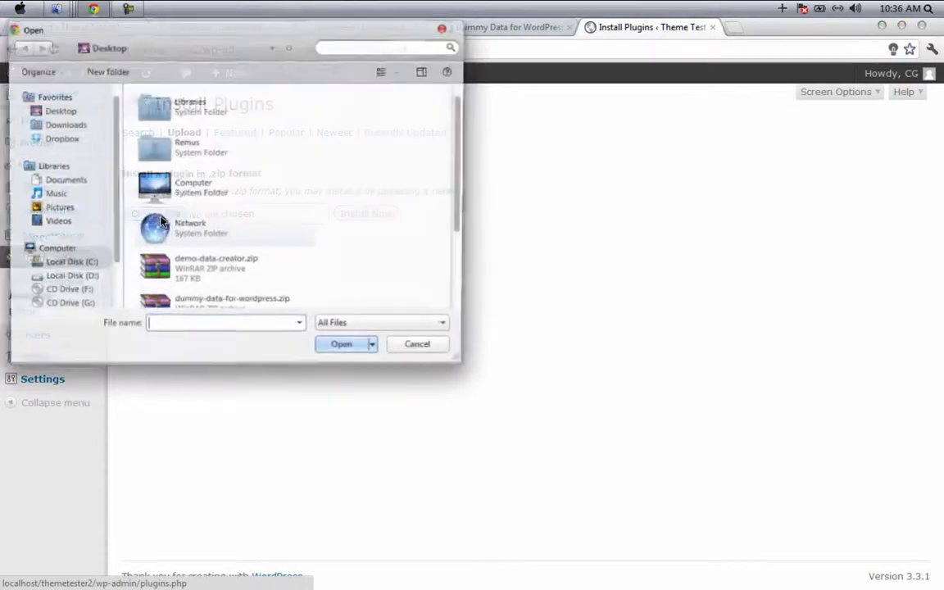
{"action": "left_click", "coordinate": [210, 270]}
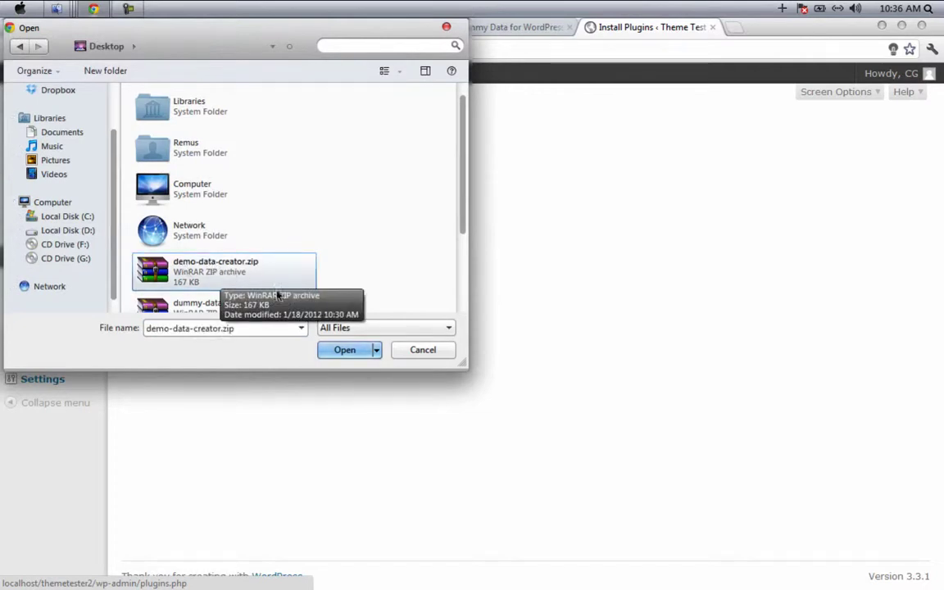
{"action": "left_click", "coordinate": [338, 351]}
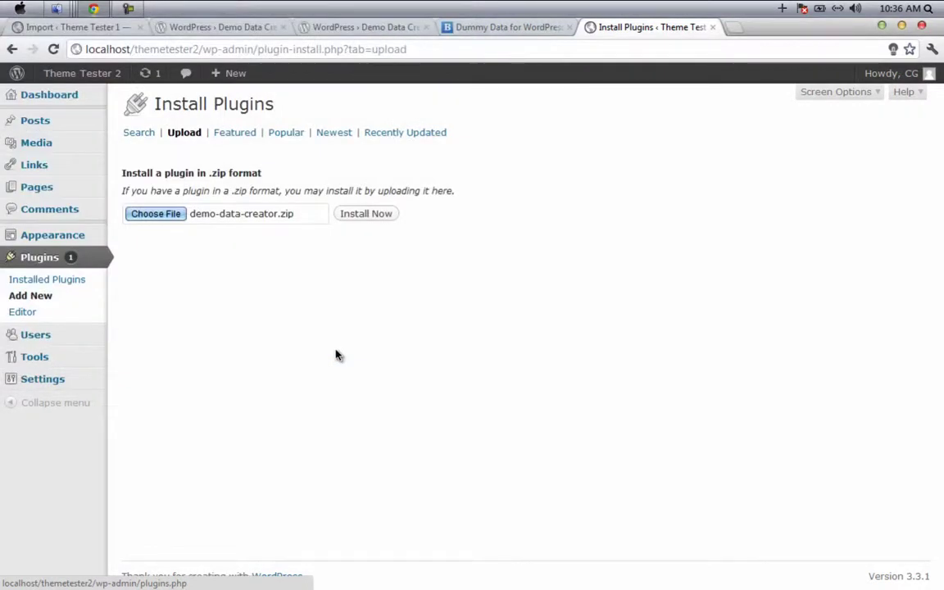
{"action": "left_click", "coordinate": [366, 215]}
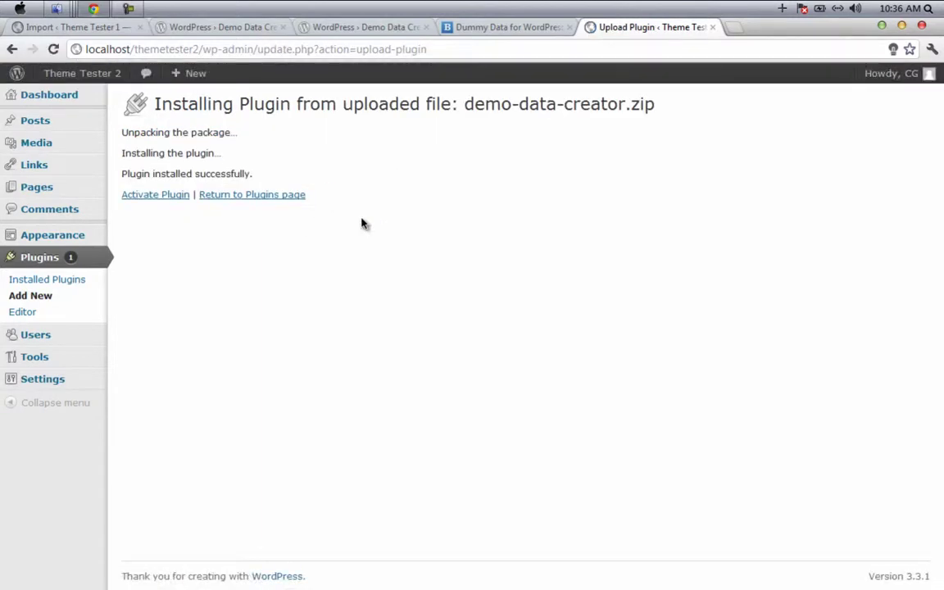
{"action": "left_click", "coordinate": [159, 198]}
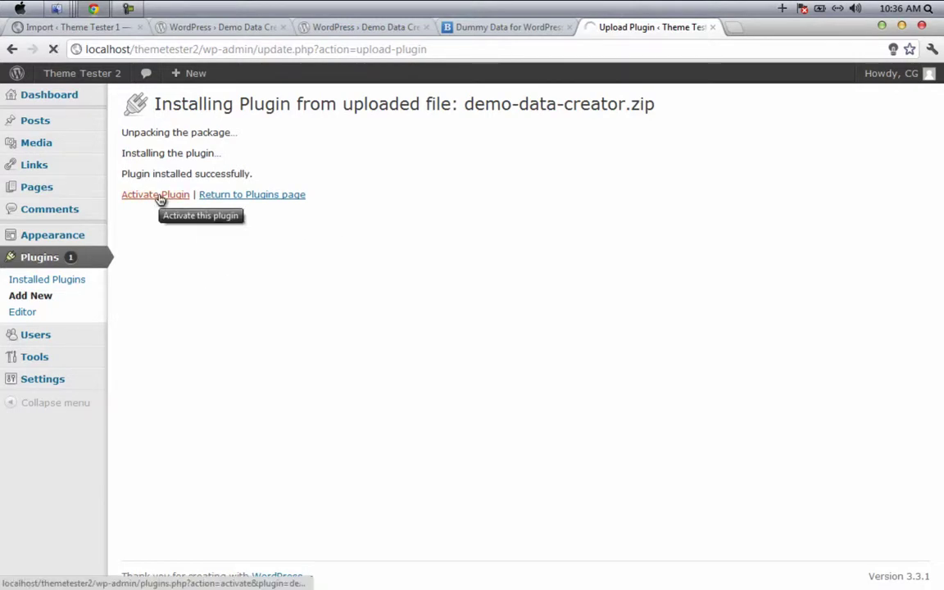
{"action": "scroll", "coordinate": [246, 213], "scroll_direction": "down", "scroll_amount": 1}
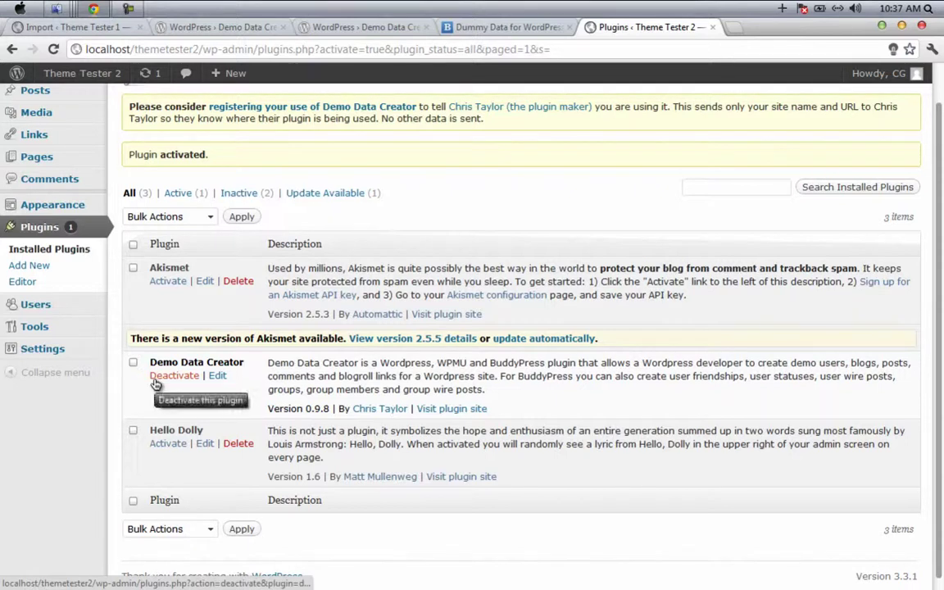
{"action": "mouse_move", "coordinate": [46, 333]}
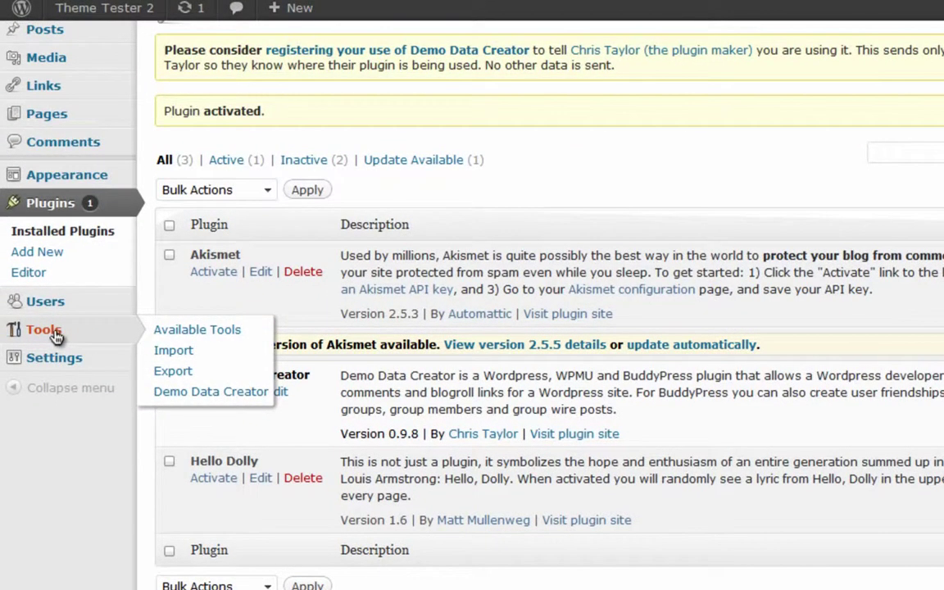
{"action": "left_click", "coordinate": [193, 391]}
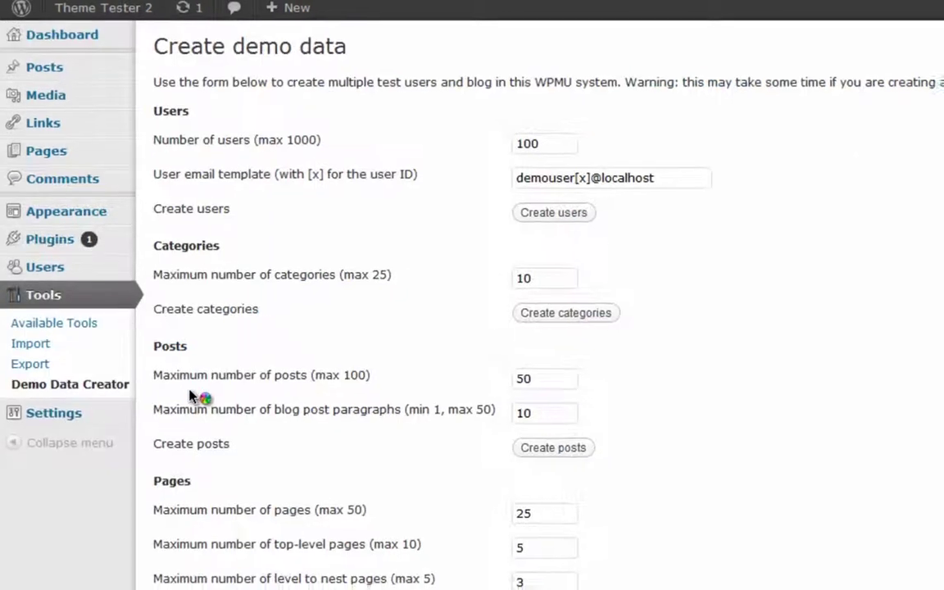
{"action": "scroll", "coordinate": [326, 322], "scroll_direction": "down", "scroll_amount": 5}
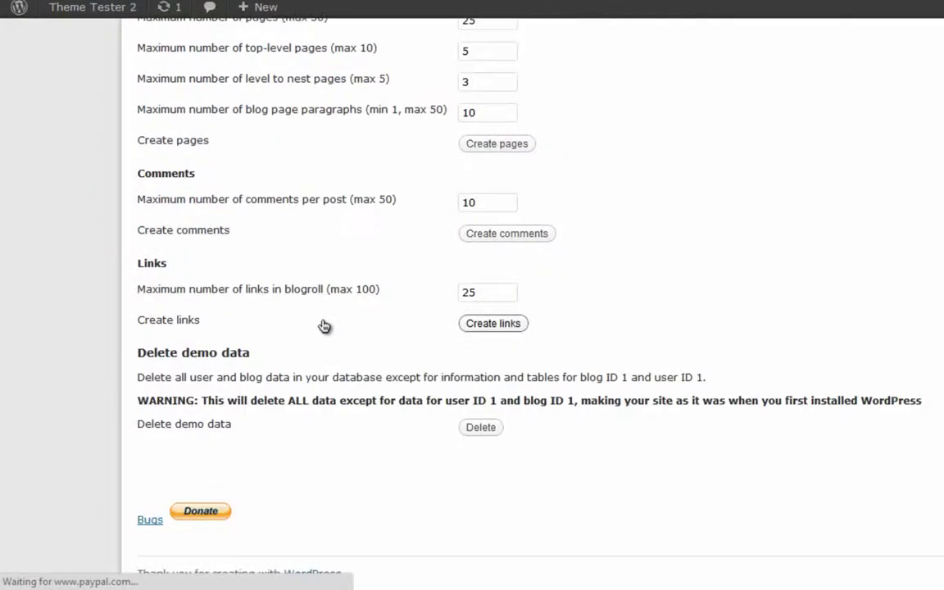
{"action": "scroll", "coordinate": [437, 369], "scroll_direction": "up", "scroll_amount": 5}
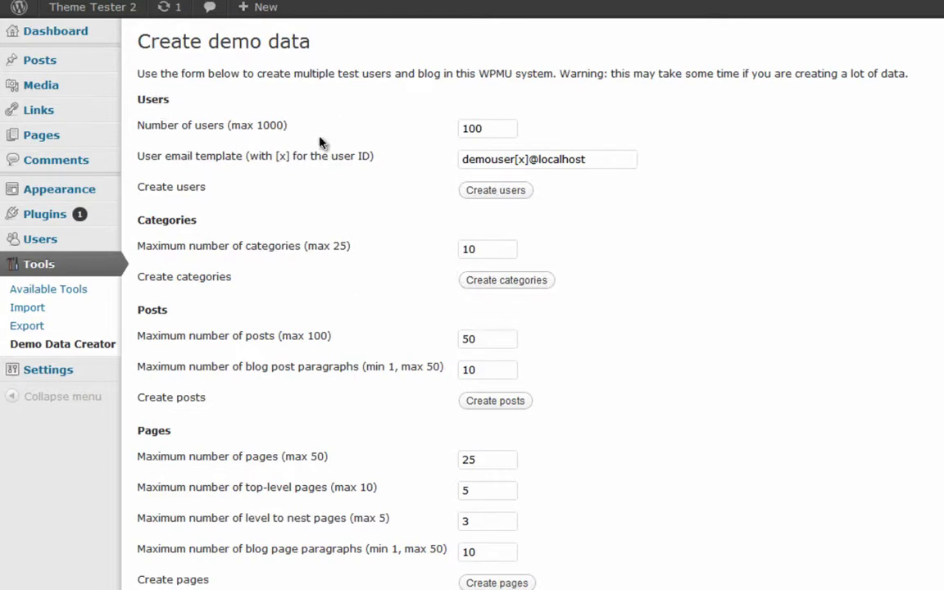
Step: Change the number of demo users to 50 and generate them
{"action": "left_click", "coordinate": [494, 135]}
{"action": "key", "text": "BackSpace"}
{"action": "key", "text": "BackSpace"}
{"action": "key", "text": "BackSpace"}
{"action": "type", "text": "50"}
{"action": "left_click", "coordinate": [523, 193]}
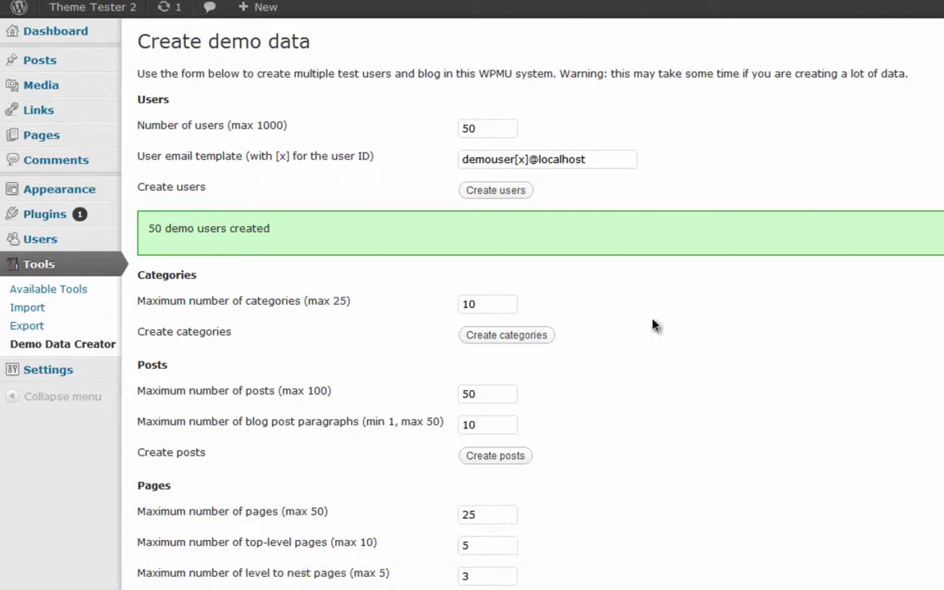
Step: Set the maximum number of demo categories to 11 and review the remaining creation options
{"action": "scroll", "coordinate": [268, 316], "scroll_direction": "down", "scroll_amount": 2}
{"action": "left_click", "coordinate": [500, 220]}
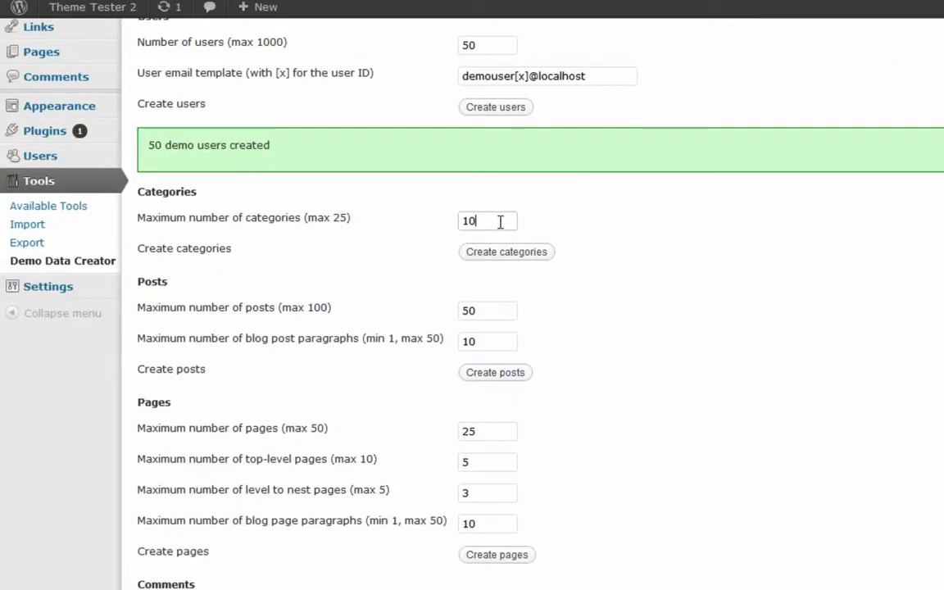
{"action": "key", "text": "BackSpace"}
{"action": "type", "text": "1"}
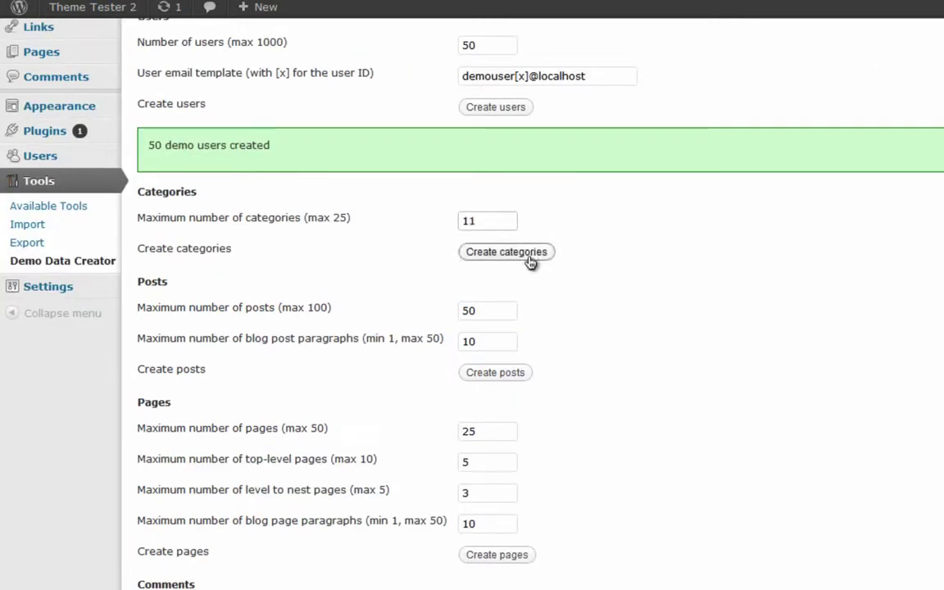
{"action": "scroll", "coordinate": [553, 304], "scroll_direction": "down", "scroll_amount": 4}
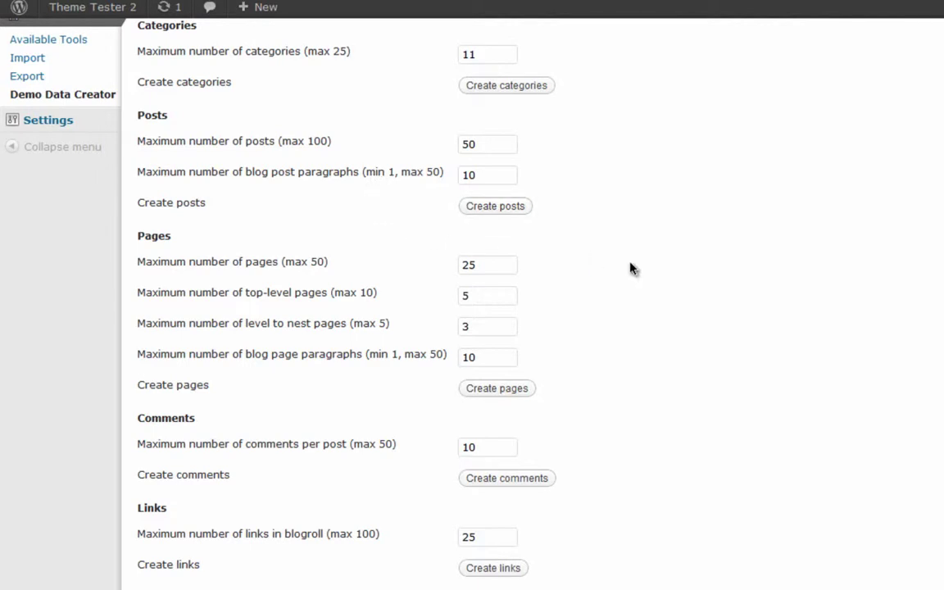
{"action": "scroll", "coordinate": [630, 271], "scroll_direction": "down", "scroll_amount": 2}
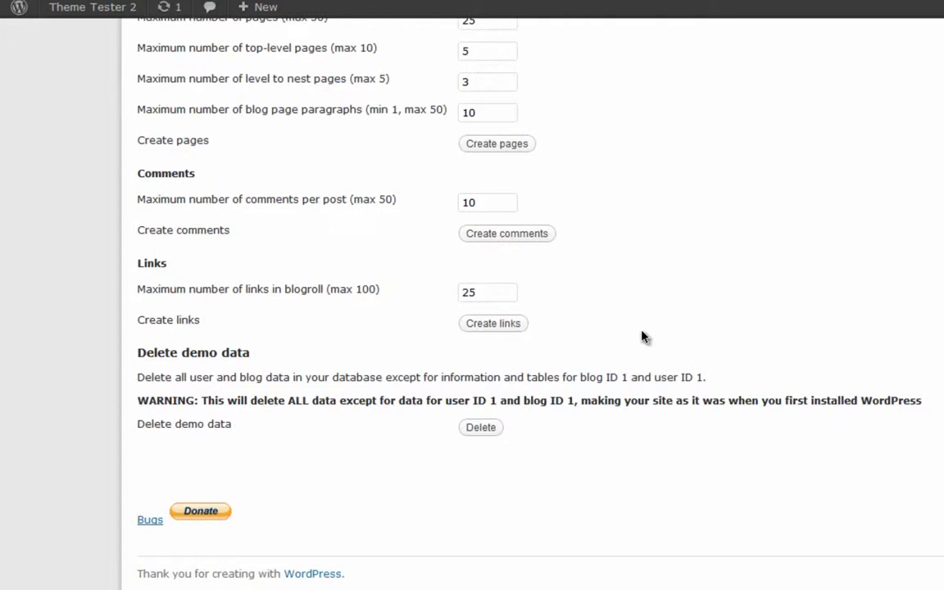
{"action": "scroll", "coordinate": [643, 335], "scroll_direction": "up", "scroll_amount": 5}
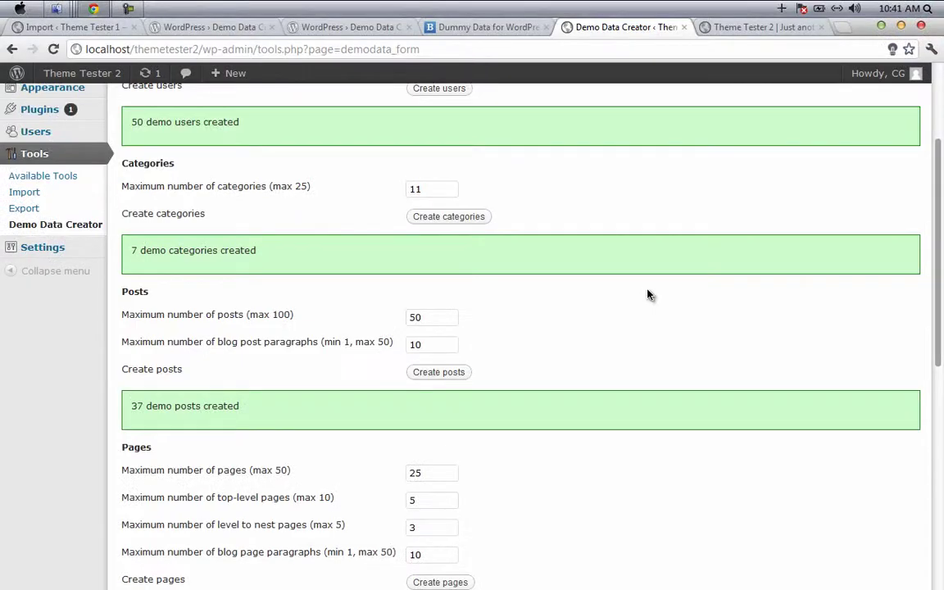
{"action": "scroll", "coordinate": [645, 299], "scroll_direction": "down", "scroll_amount": 3}
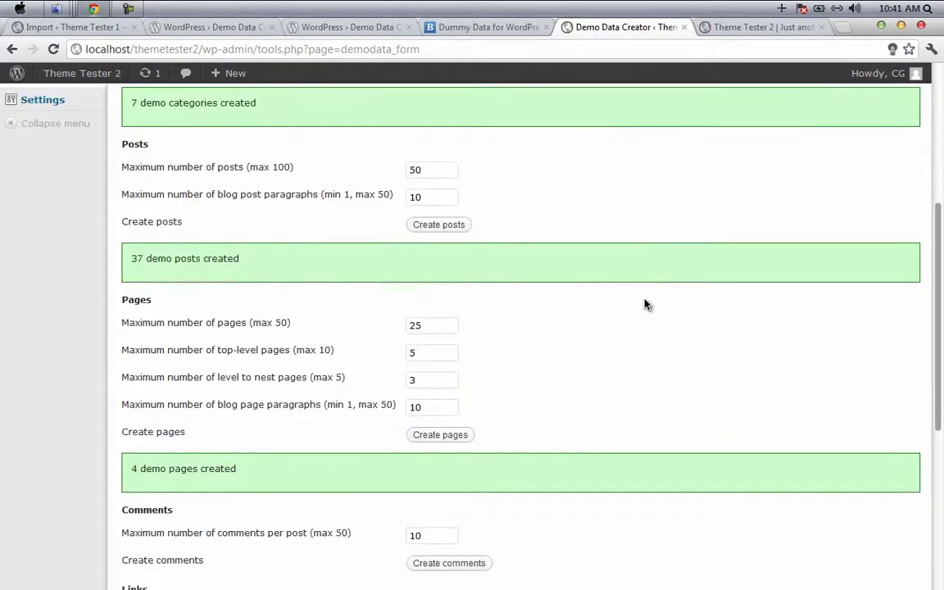
{"action": "scroll", "coordinate": [640, 301], "scroll_direction": "up", "scroll_amount": 6}
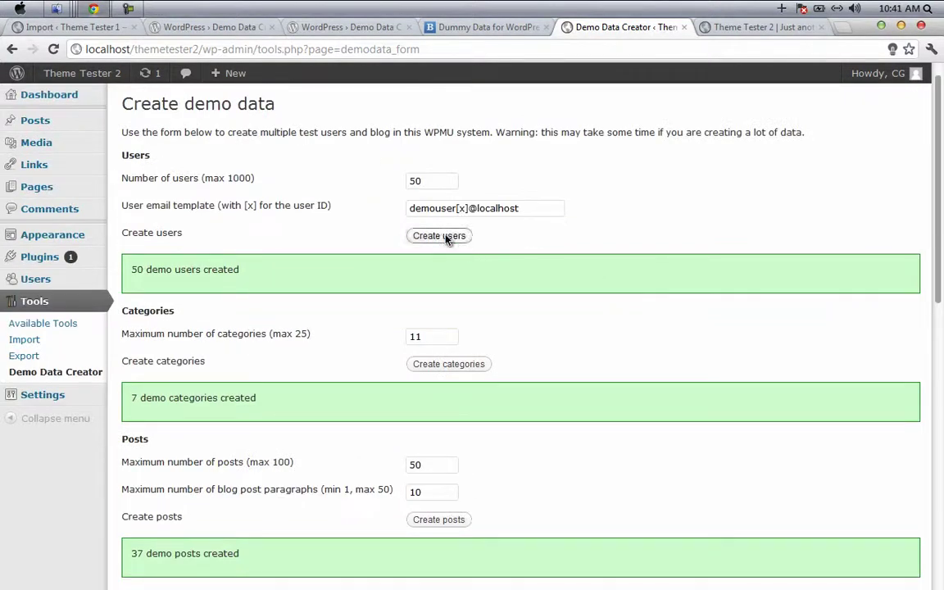
{"action": "mouse_move", "coordinate": [82, 74]}
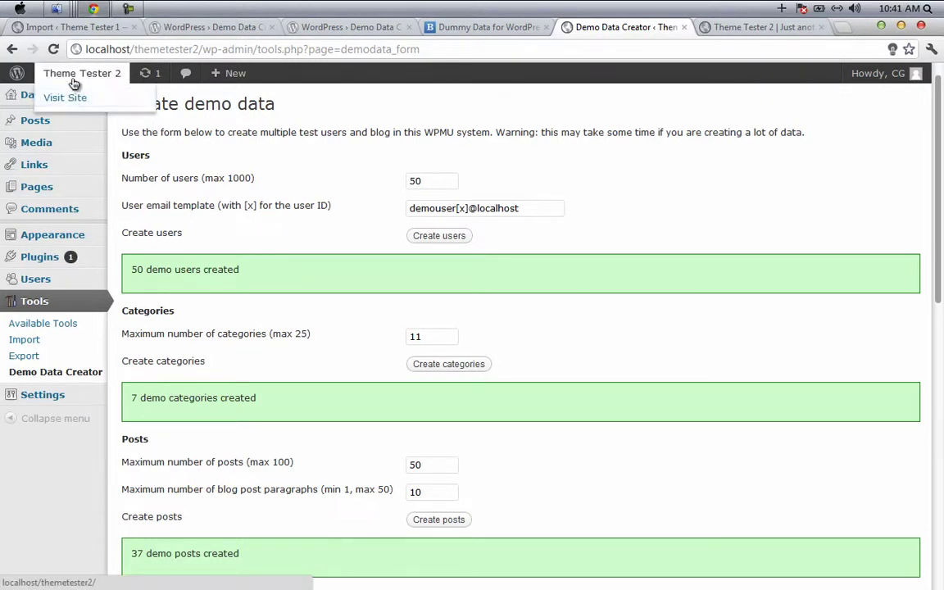
Step: View the Theme Tester 2 front page's demo posts in a new tab, then return to the Demo Data Creator form
{"action": "middle_click", "coordinate": [73, 83]}
{"action": "left_click", "coordinate": [774, 28]}
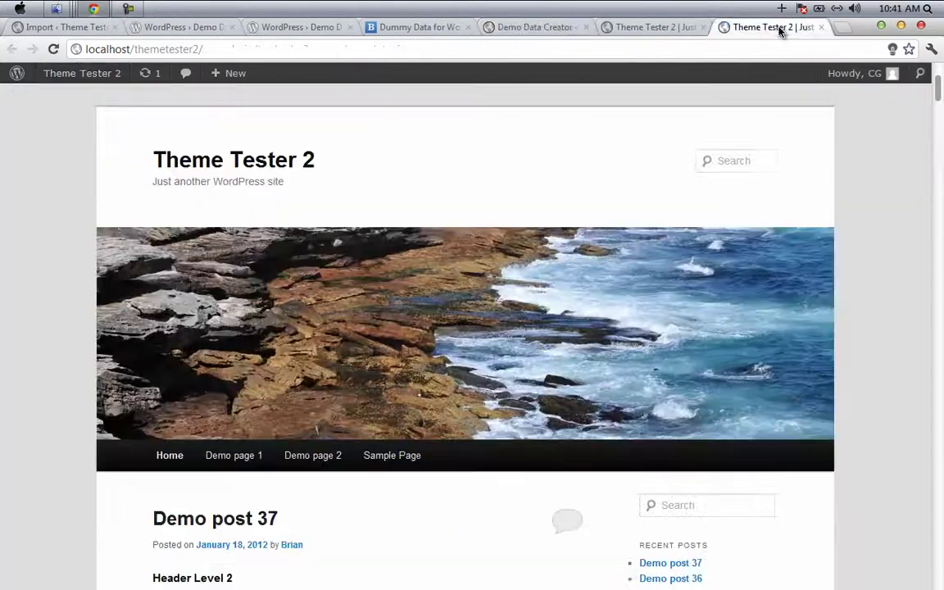
{"action": "scroll", "coordinate": [233, 127], "scroll_direction": "down", "scroll_amount": 5}
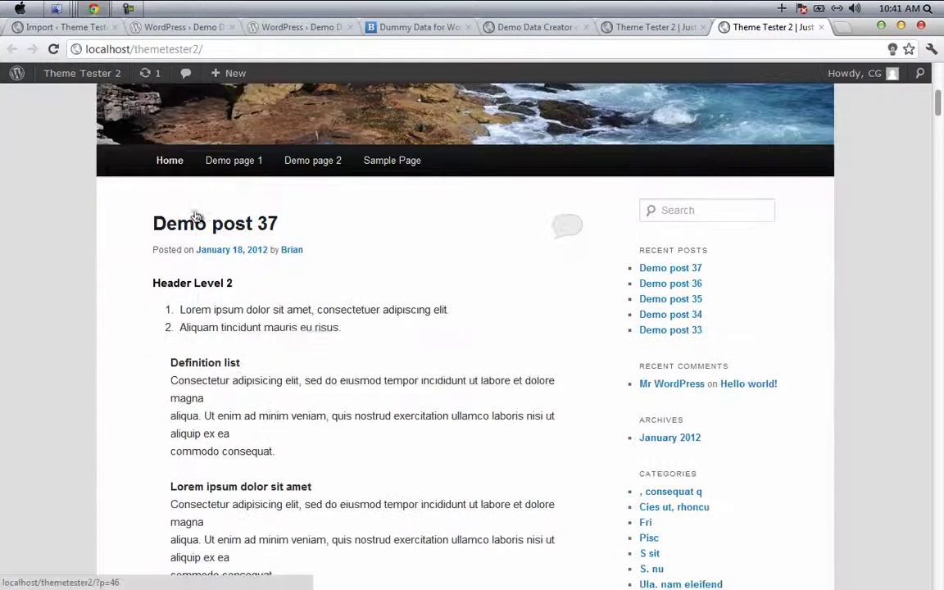
{"action": "scroll", "coordinate": [477, 295], "scroll_direction": "down", "scroll_amount": 15}
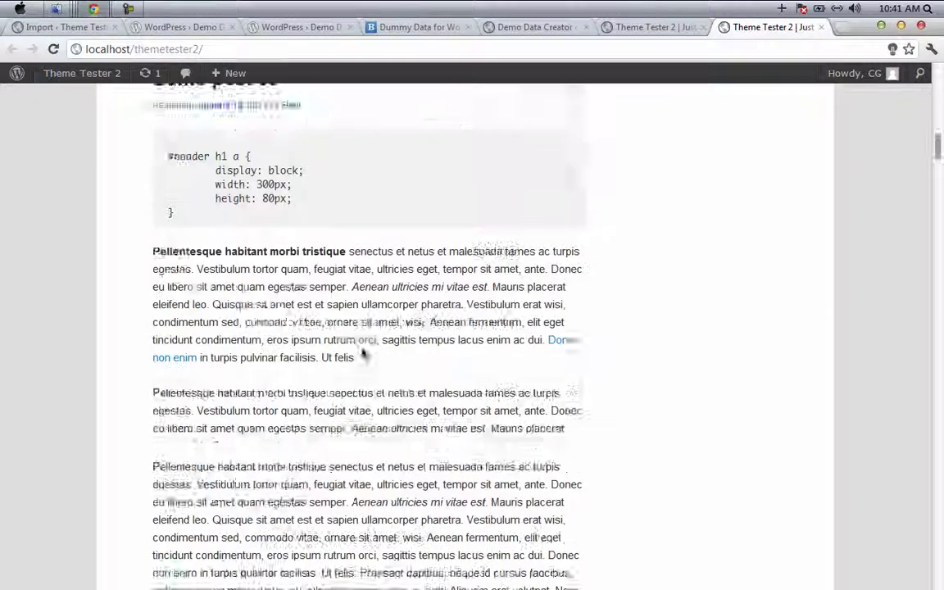
{"action": "scroll", "coordinate": [361, 357], "scroll_direction": "down", "scroll_amount": 15}
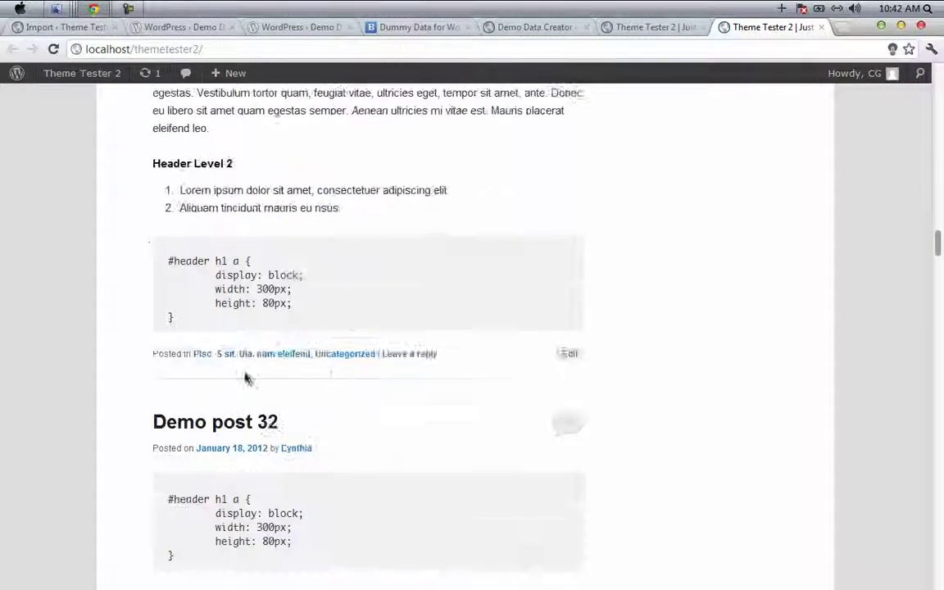
{"action": "scroll", "coordinate": [316, 396], "scroll_direction": "down", "scroll_amount": 6}
{"action": "scroll", "coordinate": [319, 398], "scroll_direction": "down", "scroll_amount": 5}
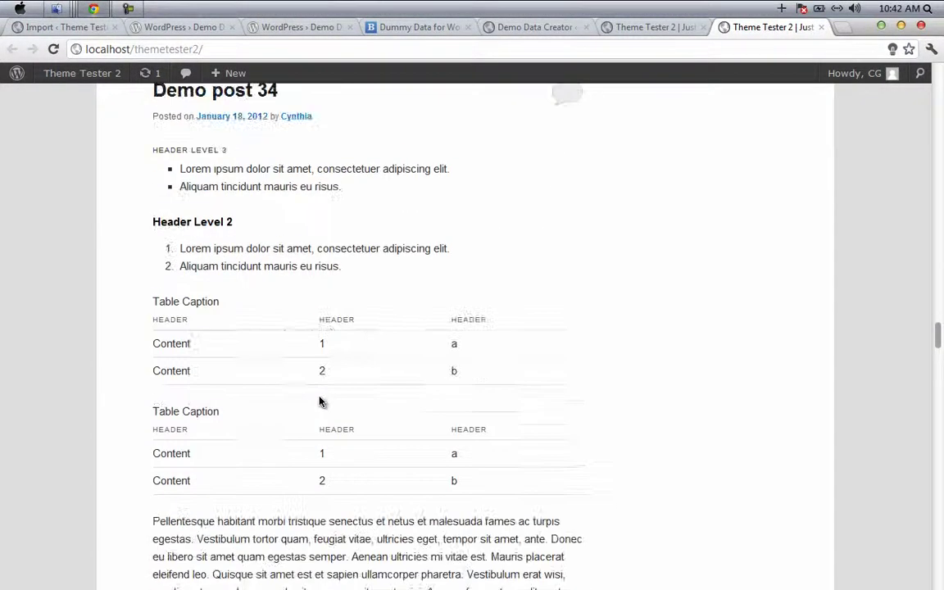
{"action": "left_click", "coordinate": [525, 27]}
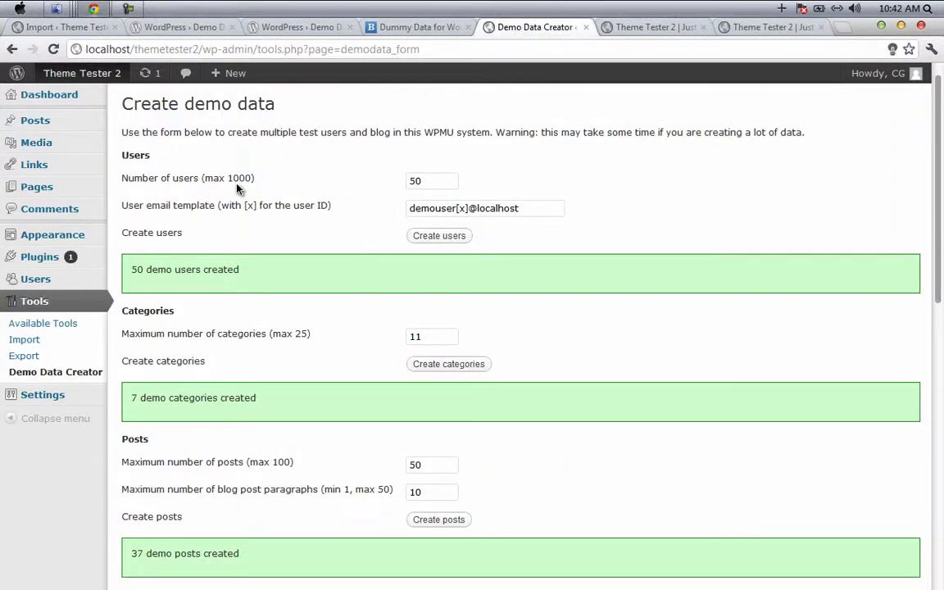
{"action": "scroll", "coordinate": [305, 327], "scroll_direction": "down", "scroll_amount": 3}
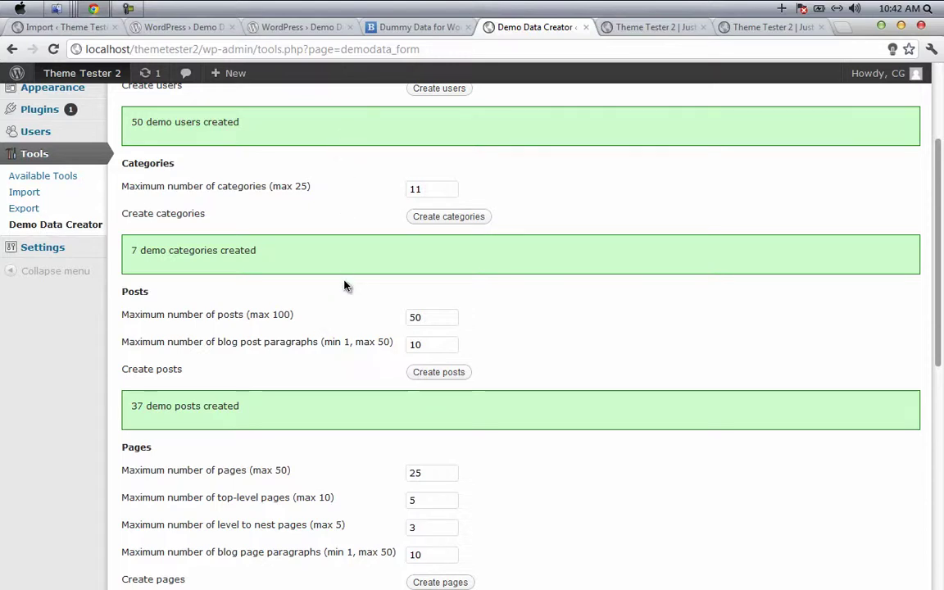
Step: Open the betterwp.net Dummy Data for WordPress article and scroll down through it
{"action": "left_click", "coordinate": [400, 29]}
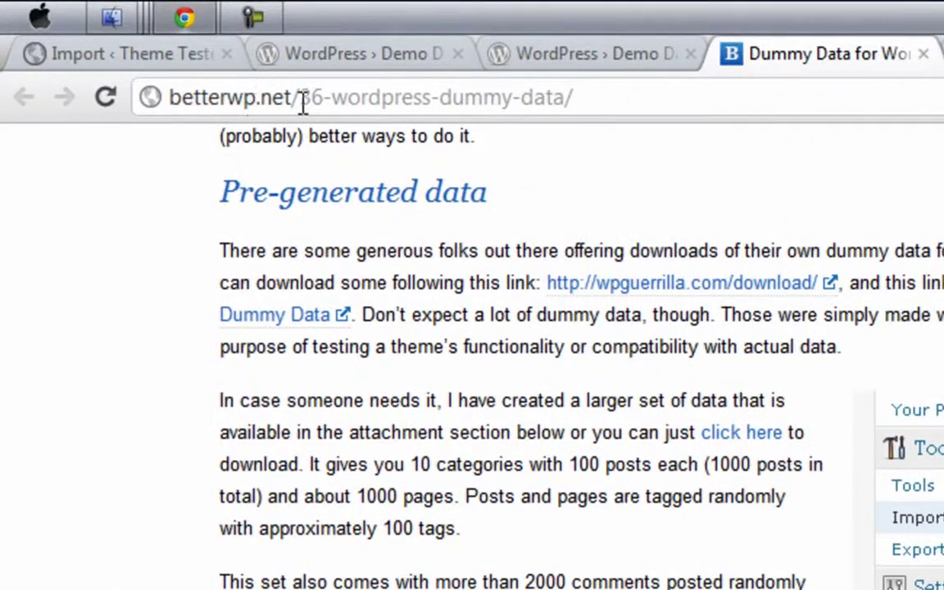
{"action": "scroll", "coordinate": [127, 527], "scroll_direction": "down", "scroll_amount": 10}
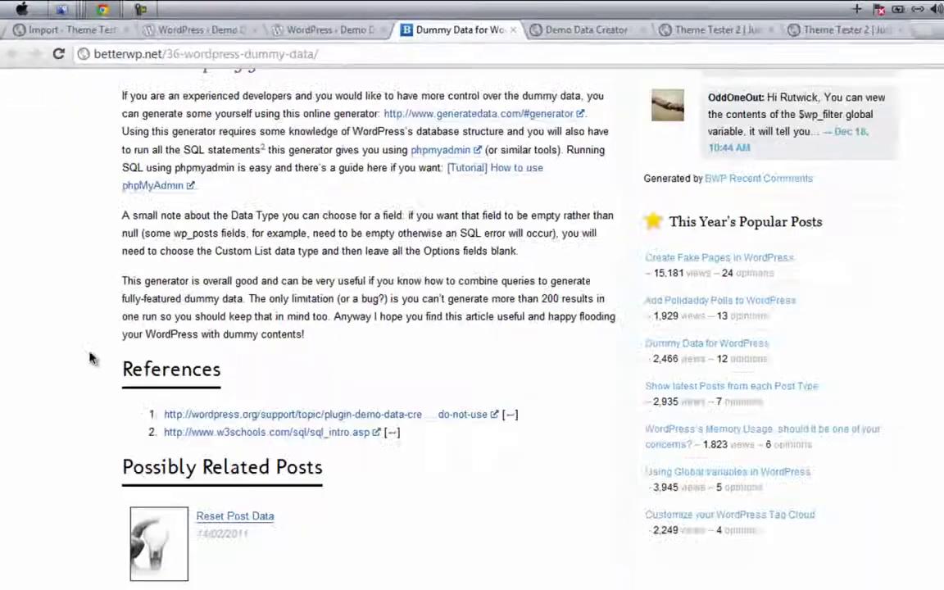
{"action": "scroll", "coordinate": [90, 358], "scroll_direction": "up", "scroll_amount": 10}
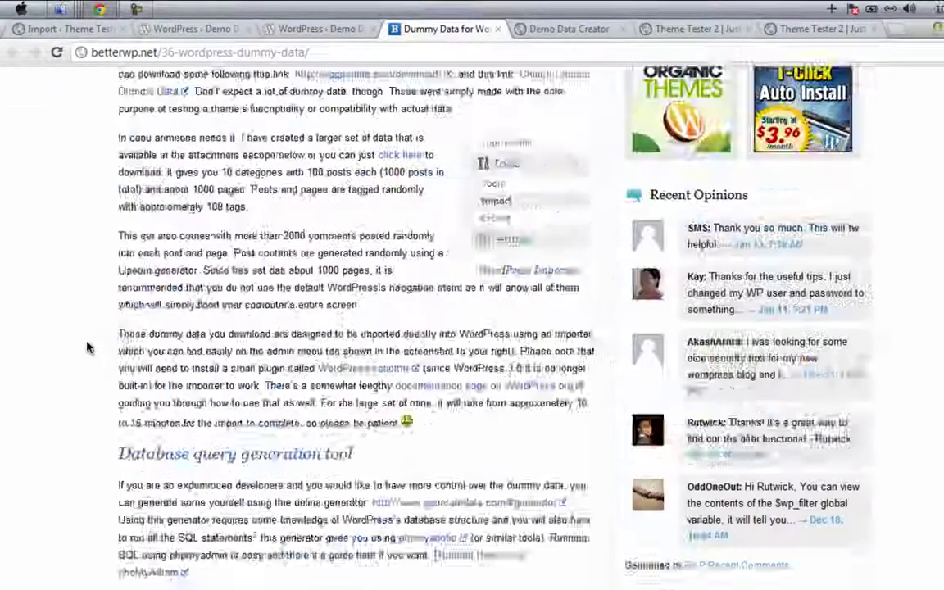
{"action": "scroll", "coordinate": [90, 359], "scroll_direction": "down", "scroll_amount": 10}
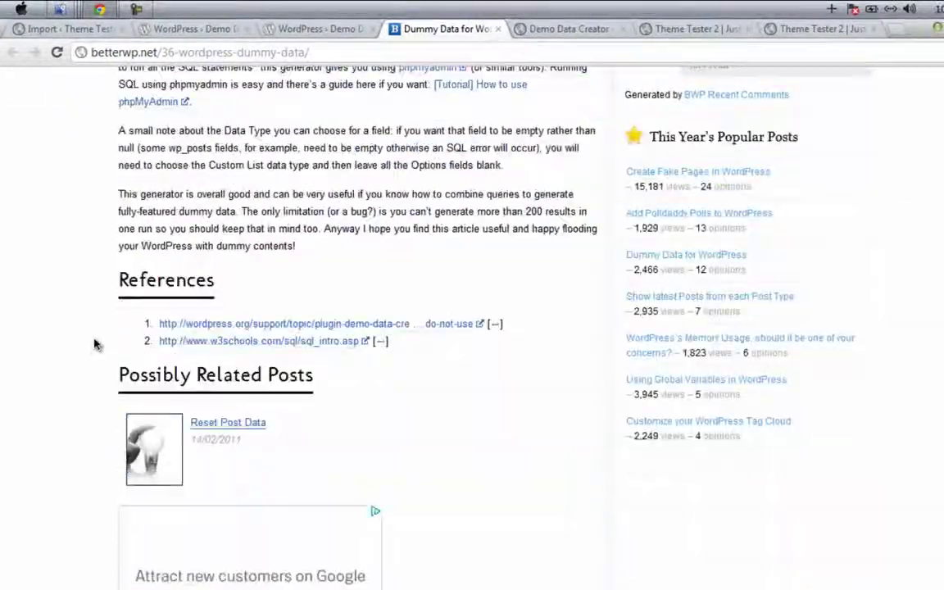
{"action": "scroll", "coordinate": [94, 344], "scroll_direction": "down", "scroll_amount": 2}
{"action": "scroll", "coordinate": [98, 353], "scroll_direction": "up", "scroll_amount": 3}
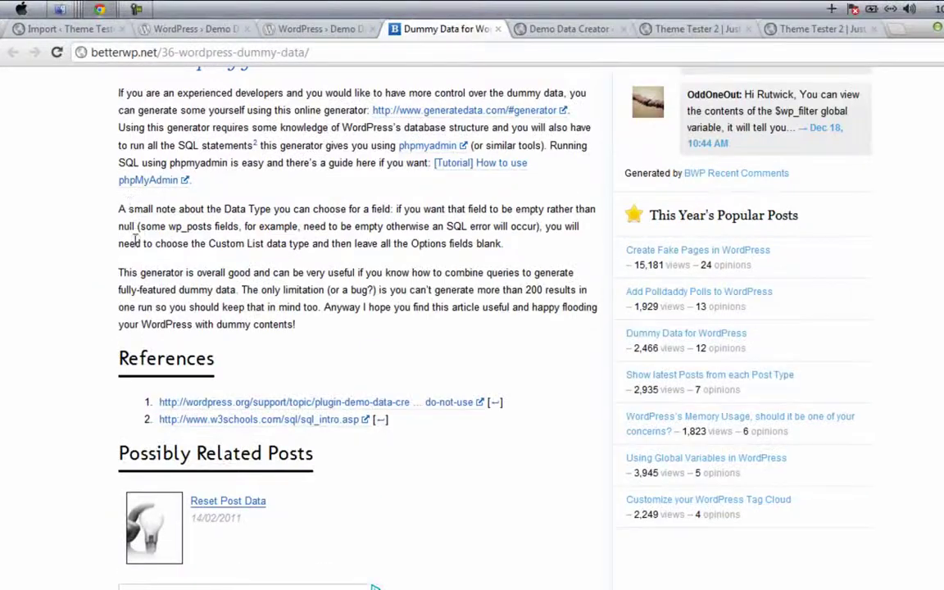
{"action": "scroll", "coordinate": [225, 328], "scroll_direction": "down", "scroll_amount": 3}
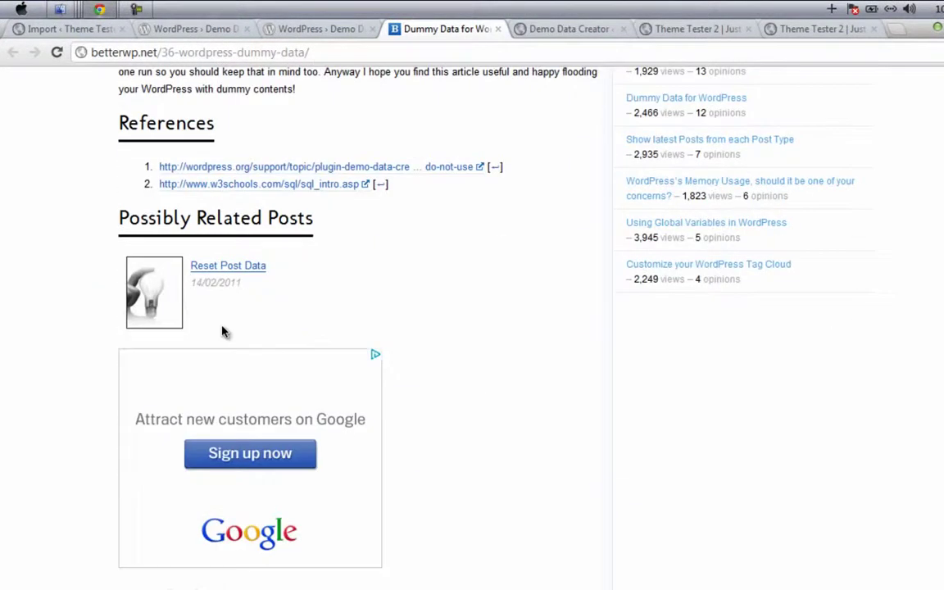
{"action": "scroll", "coordinate": [221, 307], "scroll_direction": "down", "scroll_amount": 4}
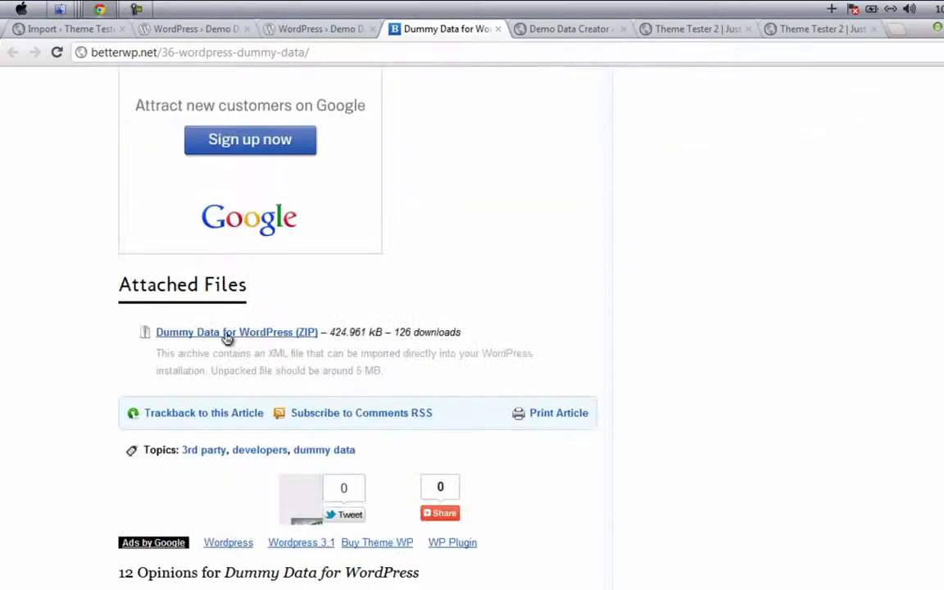
Step: Highlight 'Attached' in the Attached Files heading, then the paragraph about 2000+ comments
{"action": "double_click", "coordinate": [180, 285]}
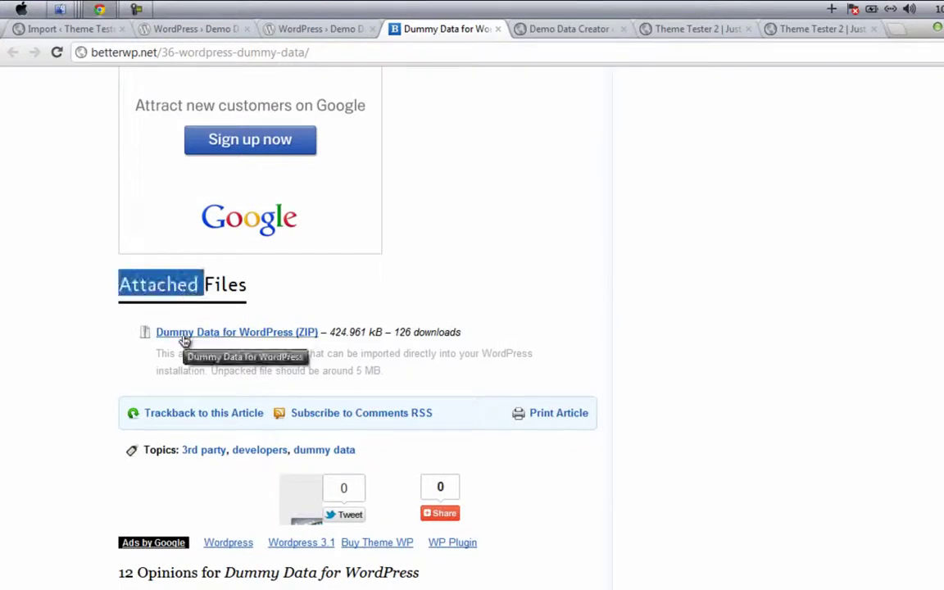
{"action": "left_click", "coordinate": [130, 340]}
{"action": "scroll", "coordinate": [80, 340], "scroll_direction": "up", "scroll_amount": 5}
{"action": "scroll", "coordinate": [79, 340], "scroll_direction": "up", "scroll_amount": 5}
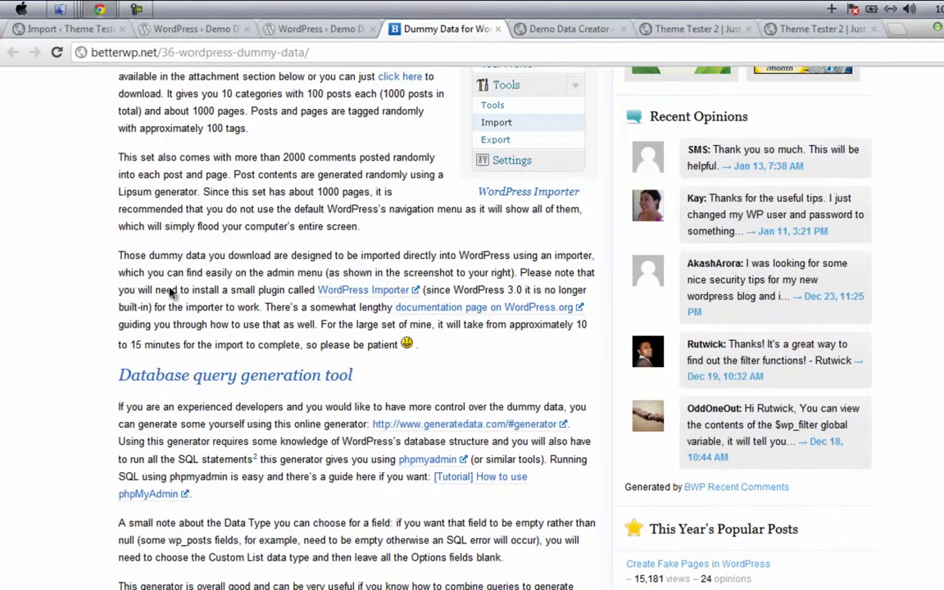
{"action": "triple_click", "coordinate": [240, 191]}
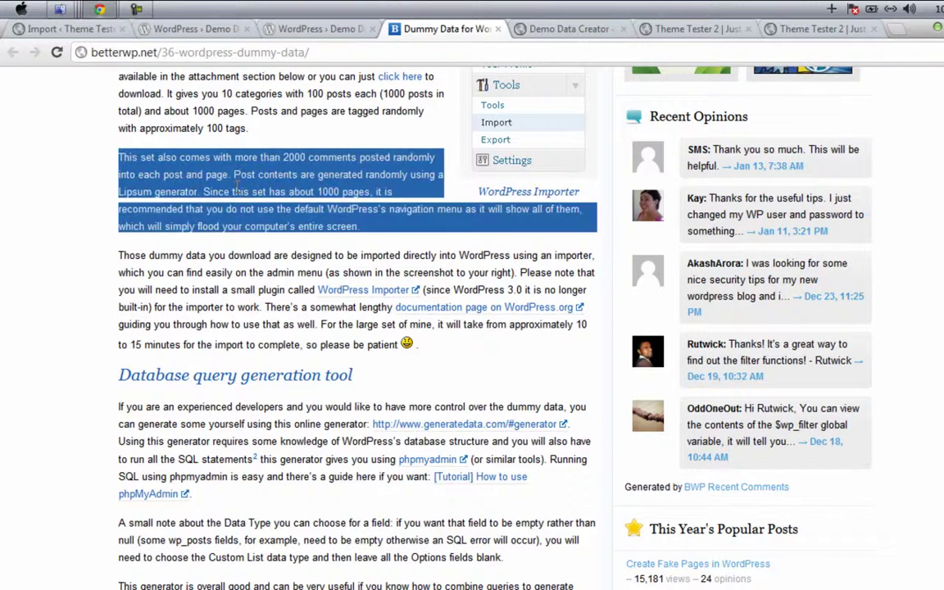
{"action": "left_click", "coordinate": [75, 174]}
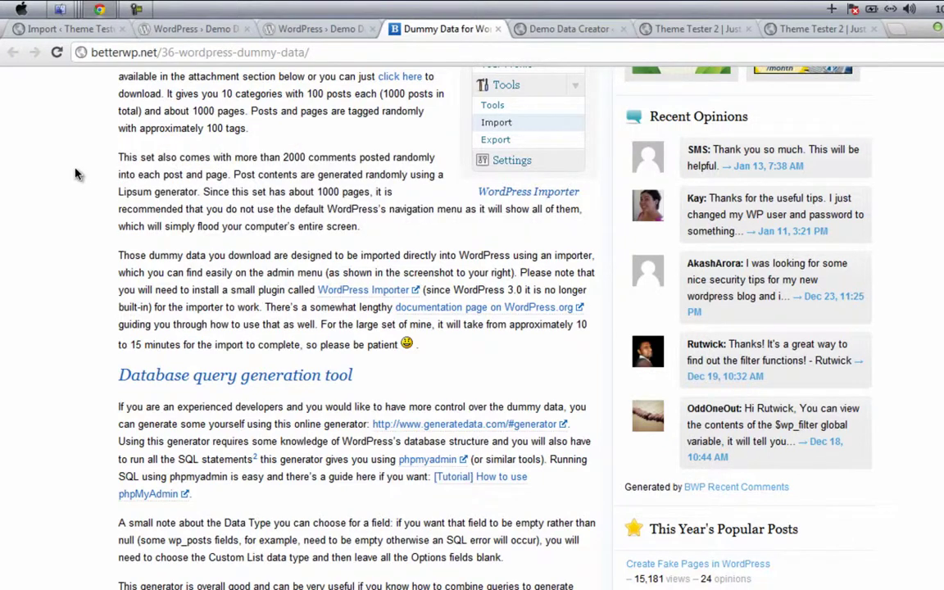